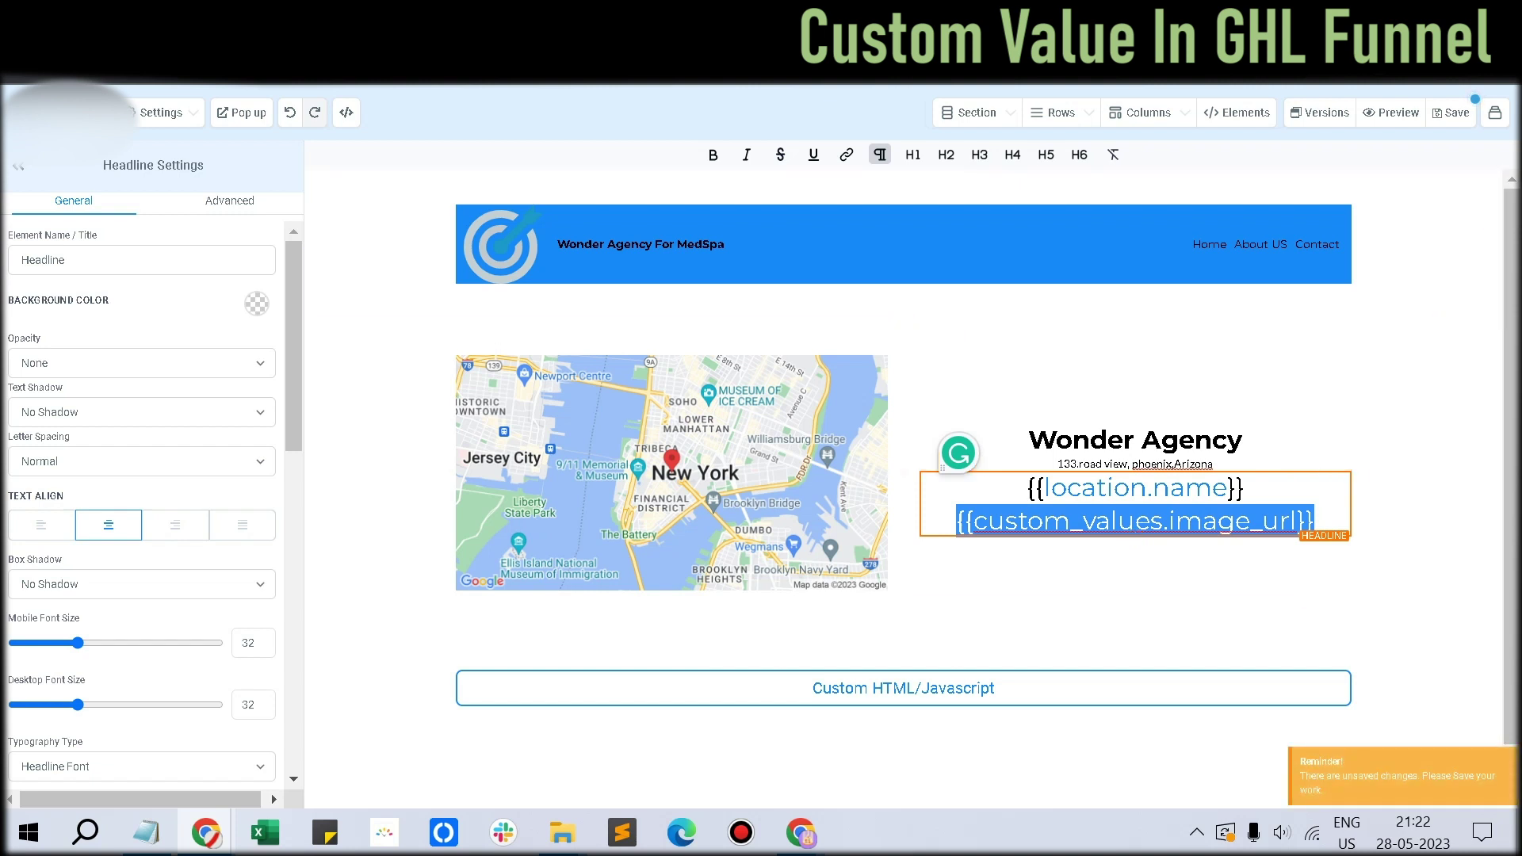
Add a blank line under {{location.name}} in the headline and delete the {{custom_values.image_url}} placeholder
click(1246, 489)
key(Return)
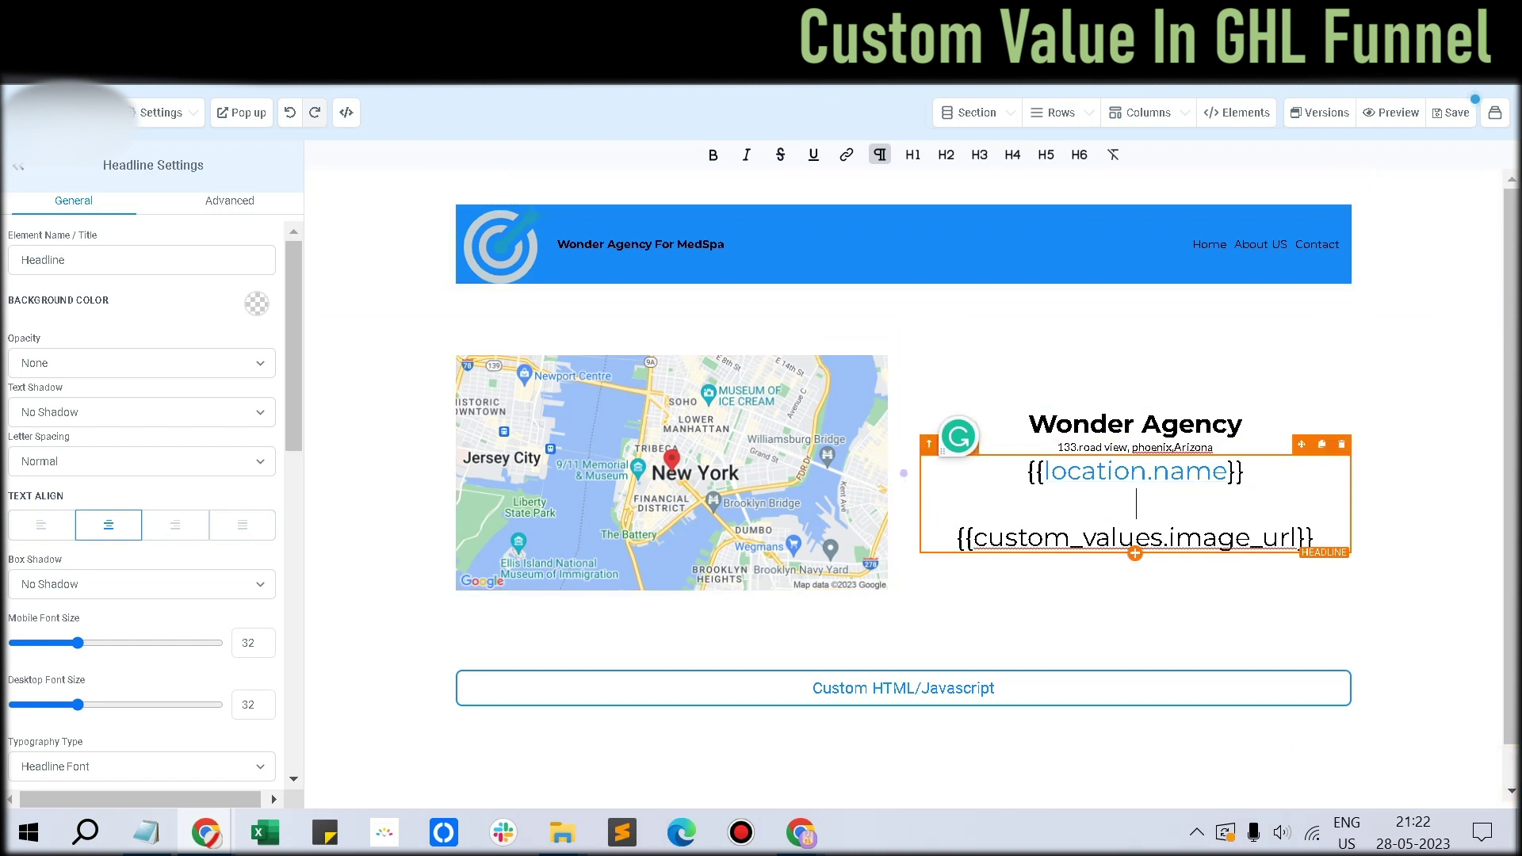
triple_click(1248, 539)
key(BackSpace)
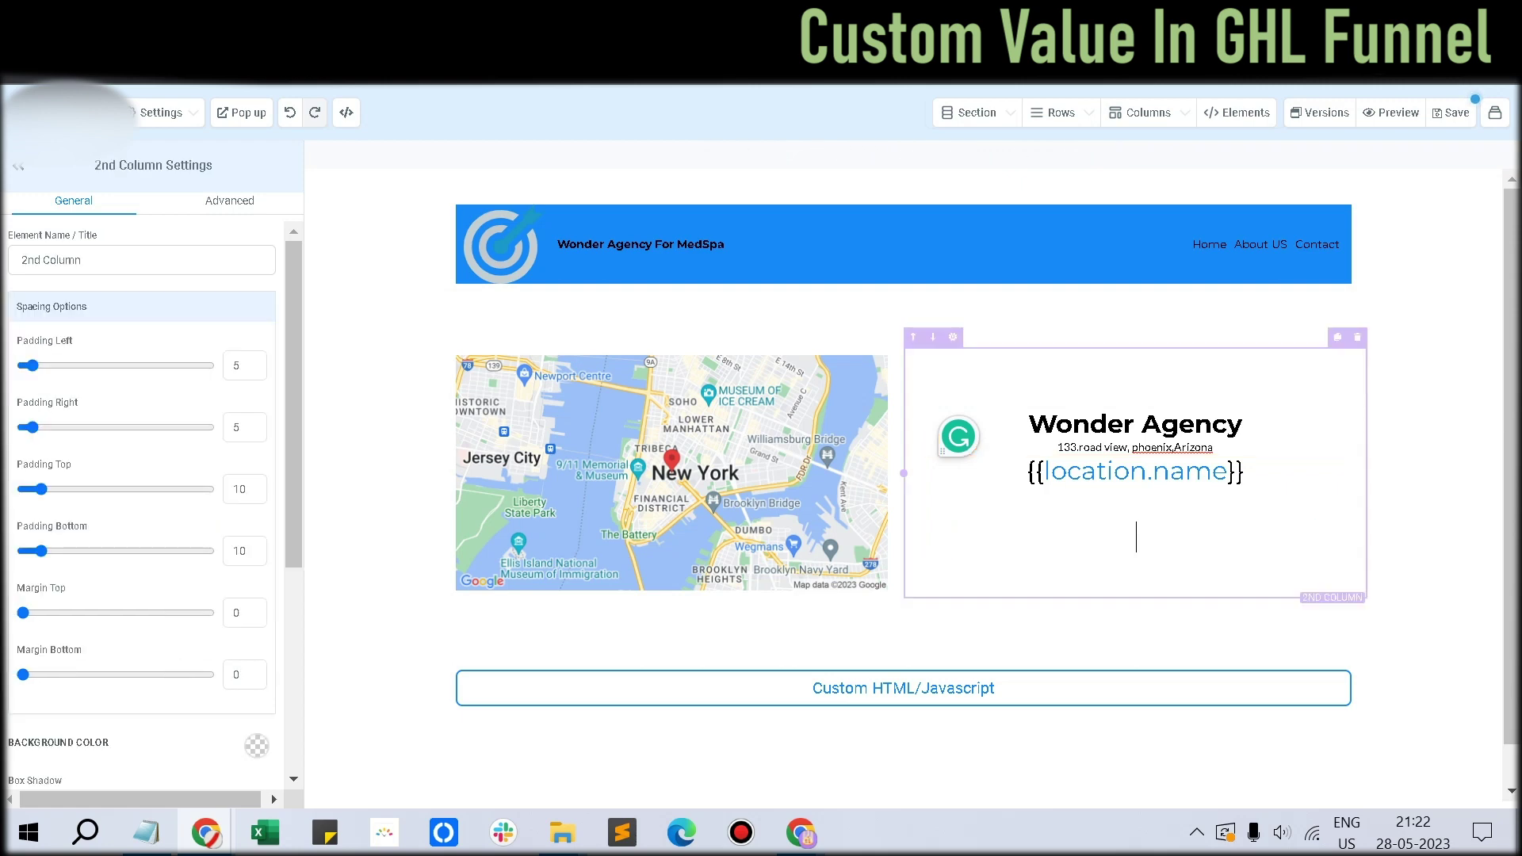
Switch to the text template composer and delete {{custom_values.image_url}} from the message body
click(230, 68)
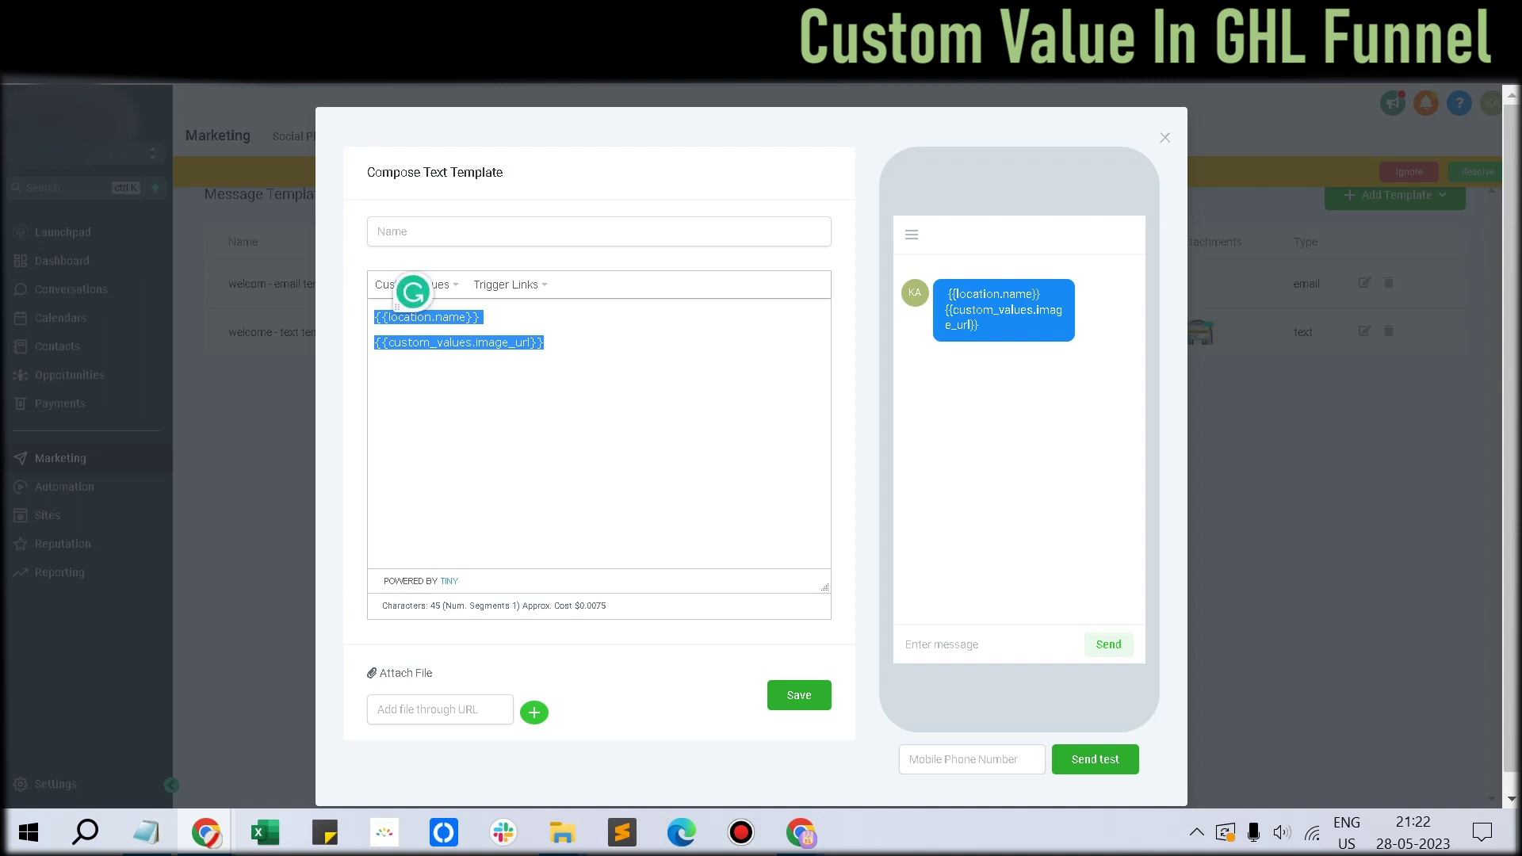
drag(544, 343, 374, 342)
key(BackSpace)
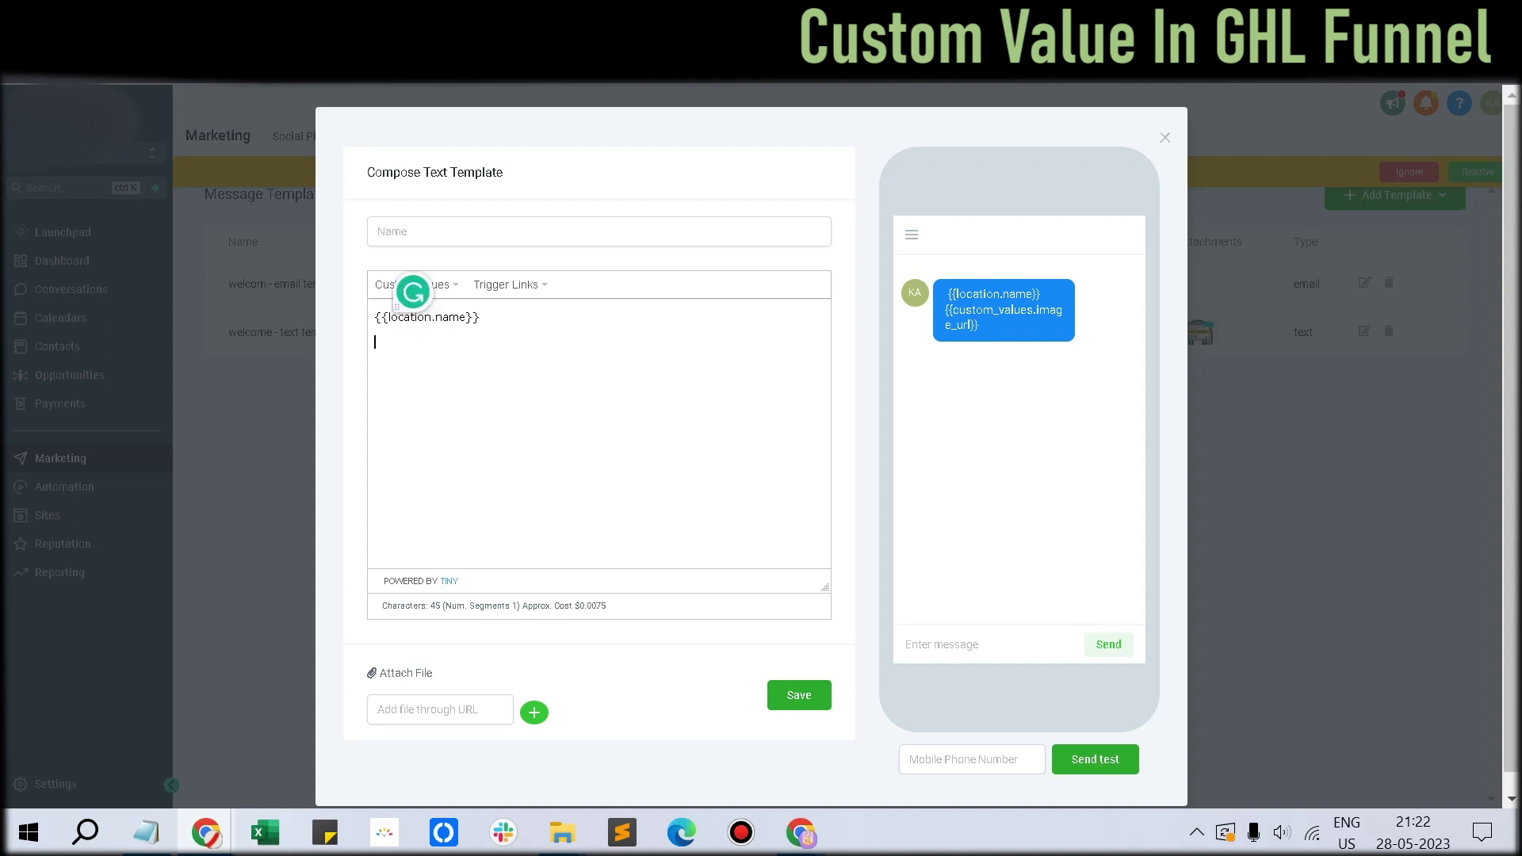
Insert the account's postal code and phone custom values on separate lines below {{location.name}} in the message body
click(440, 284)
mouse_move(420, 450)
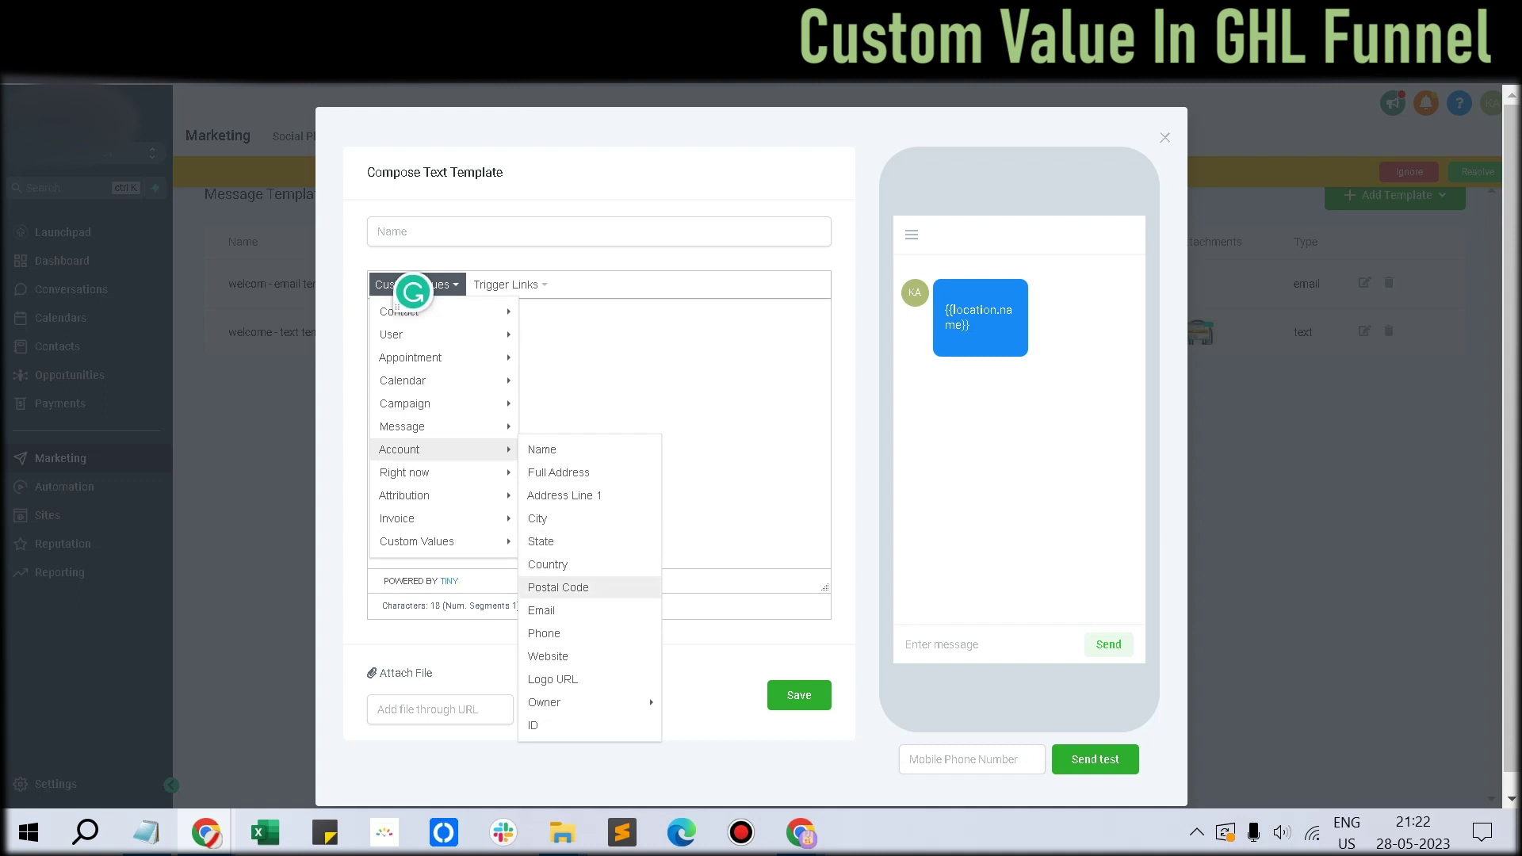
click(559, 587)
key(Return)
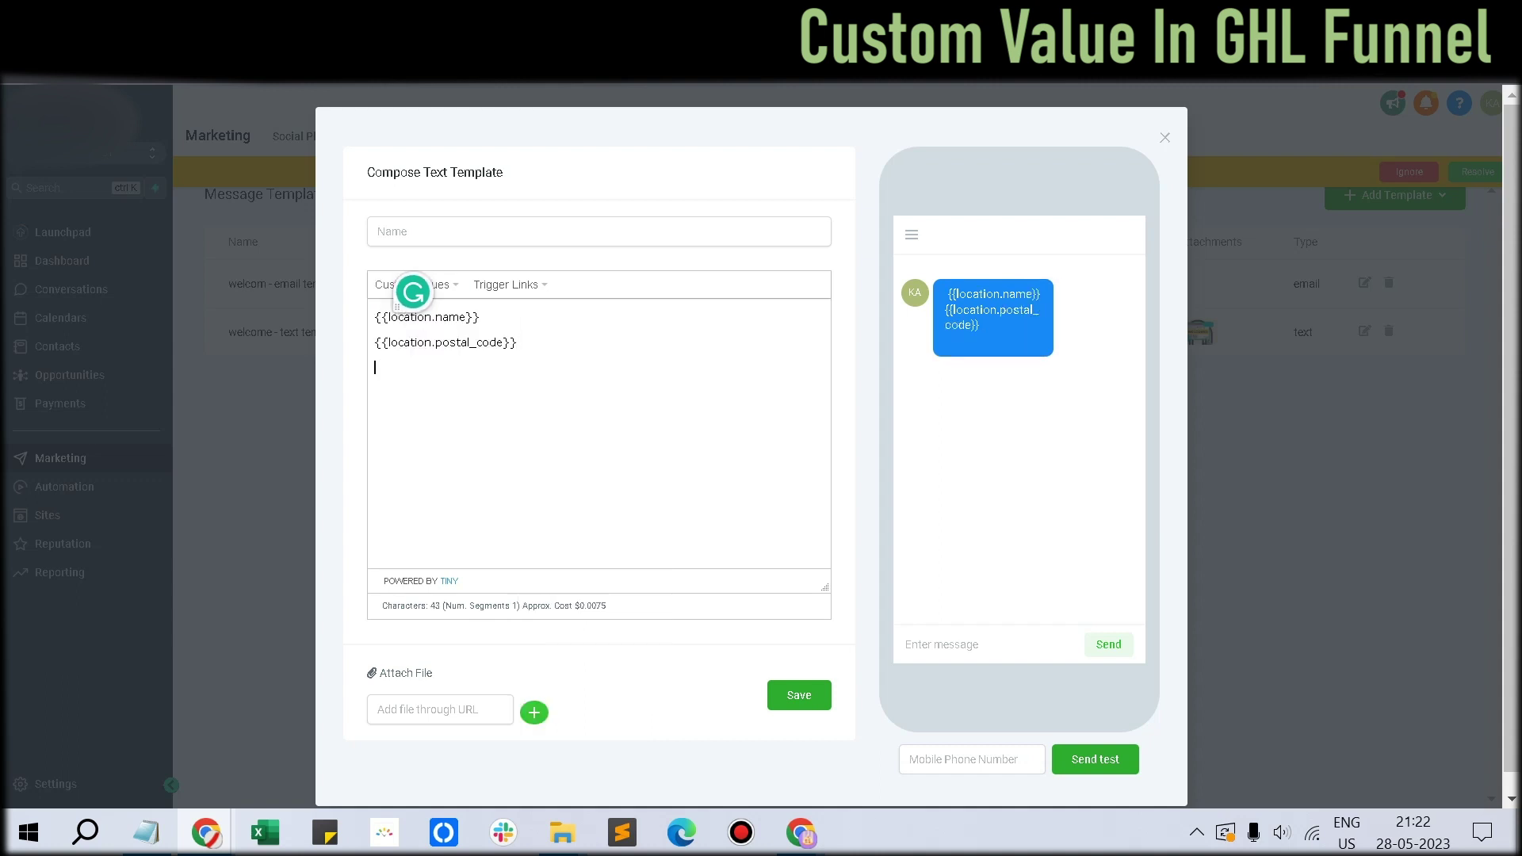
click(418, 285)
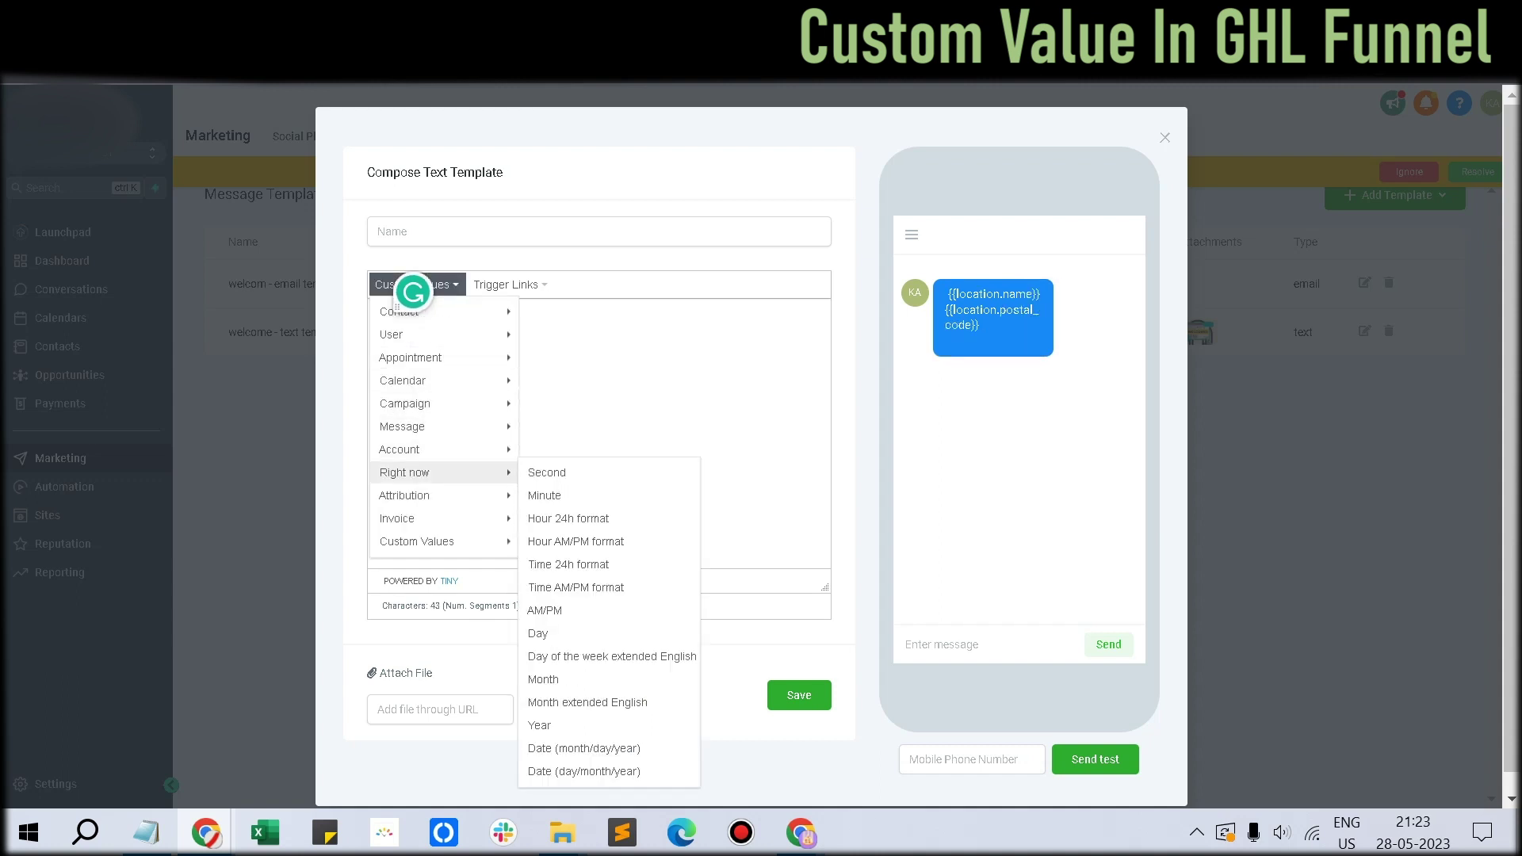
mouse_move(444, 449)
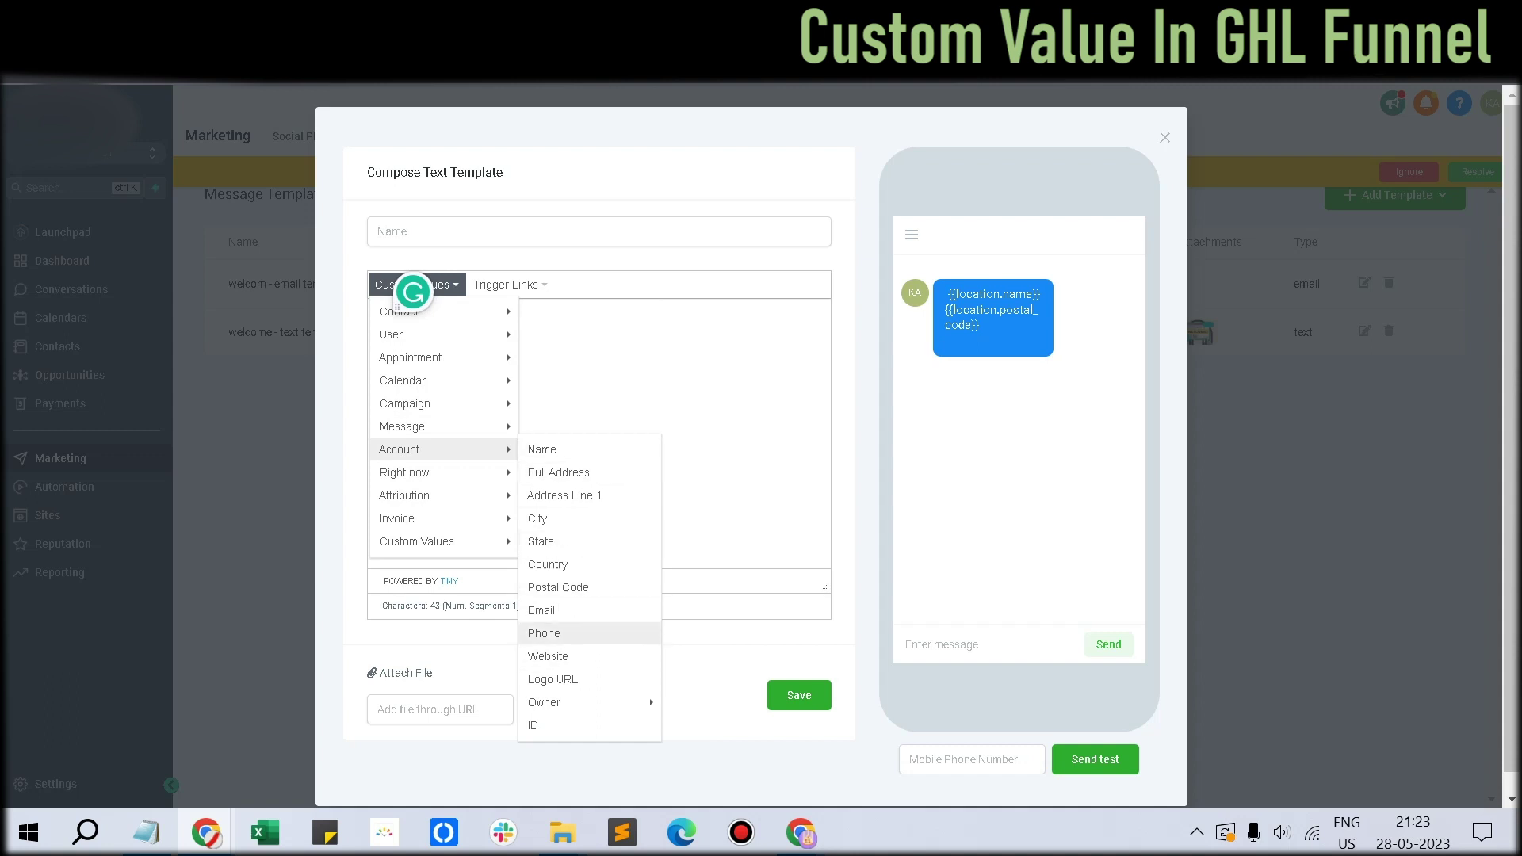
click(544, 633)
key(Return)
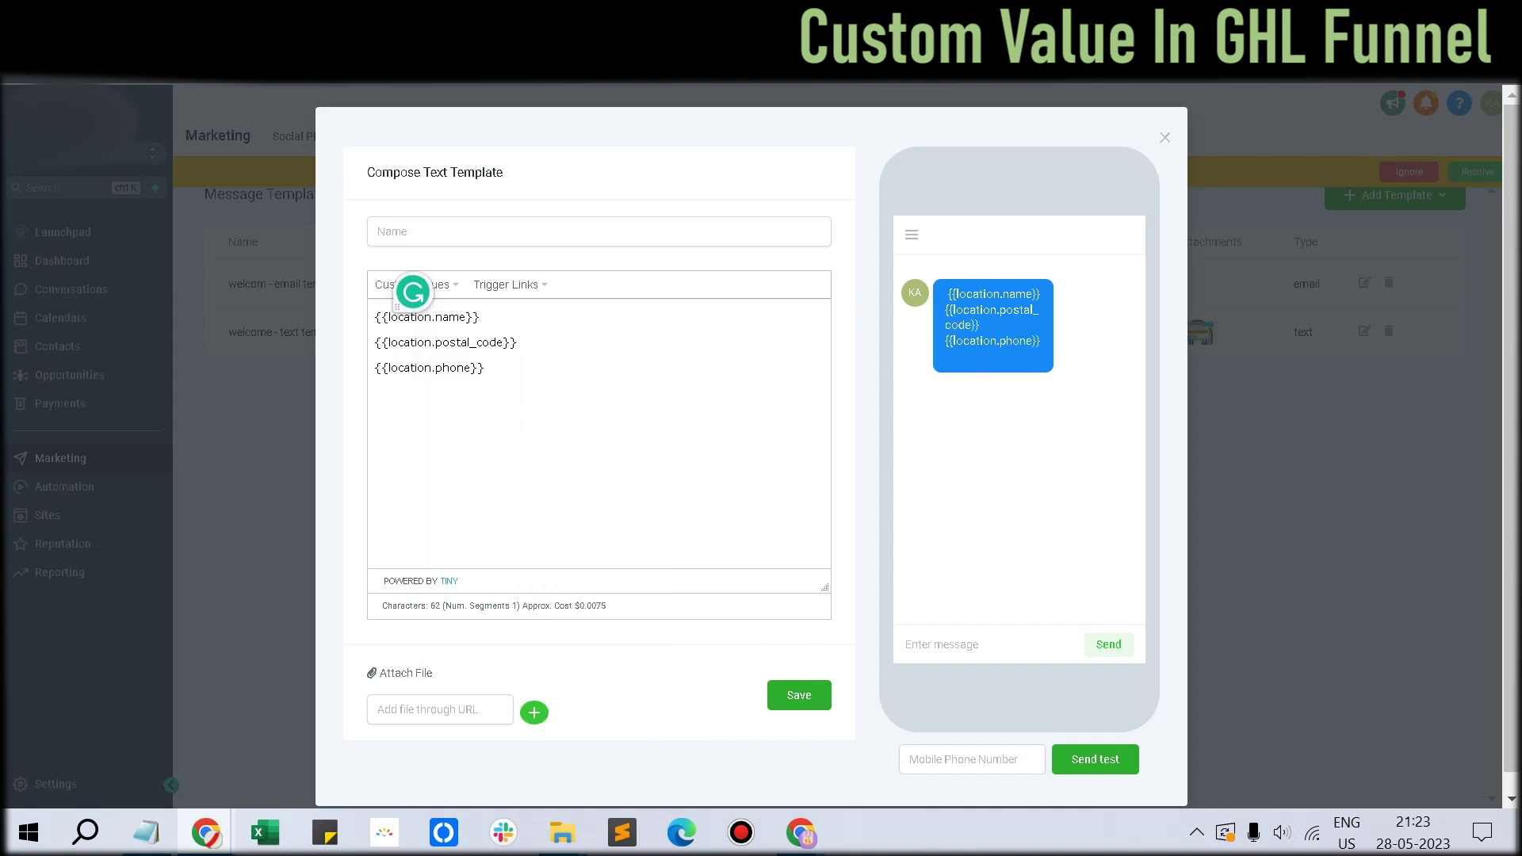
Insert the current year custom value, {{right_now.year}}, on a new line below {{location.phone}}
click(419, 285)
mouse_move(443, 495)
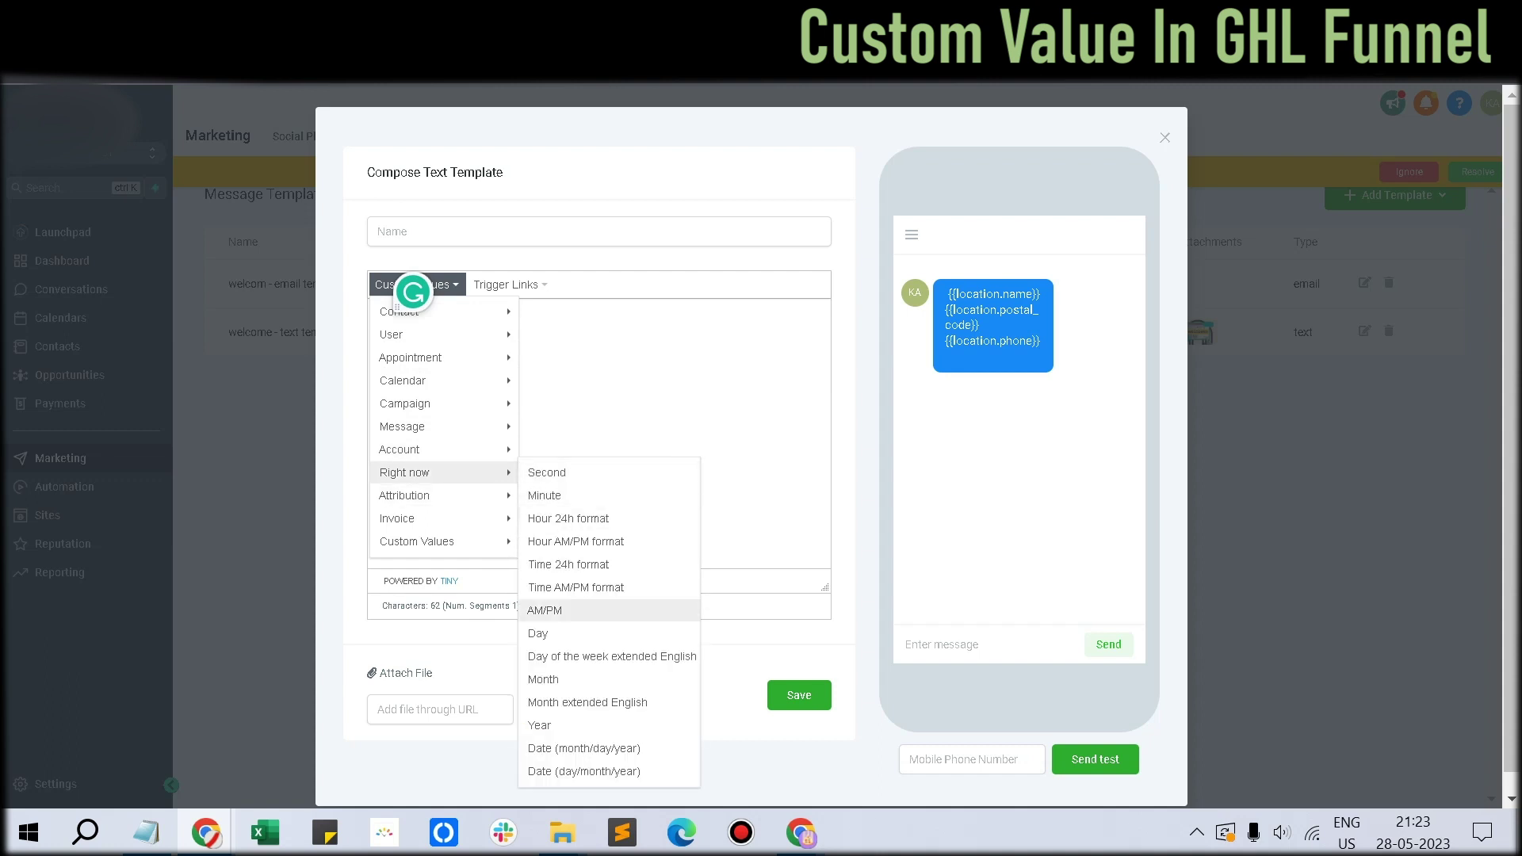
click(539, 725)
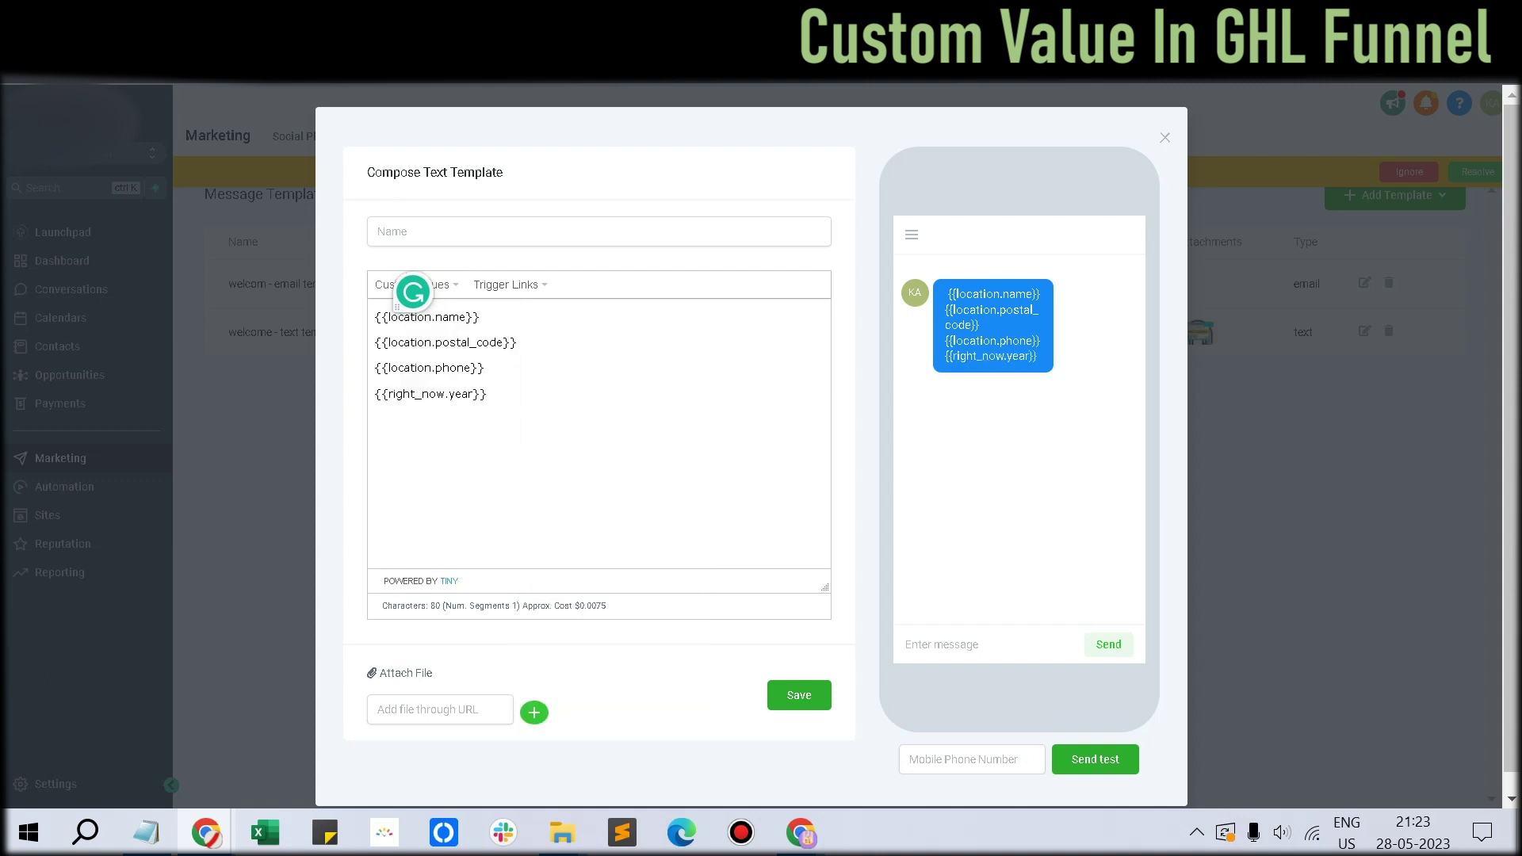
Cut all four placeholders from the text template and paste them into the headline in the page editor
key(shift+Up)
key(shift+Up)
key(shift+Up)
key(shift+Home)
key(ctrl+c)
key(BackSpace)
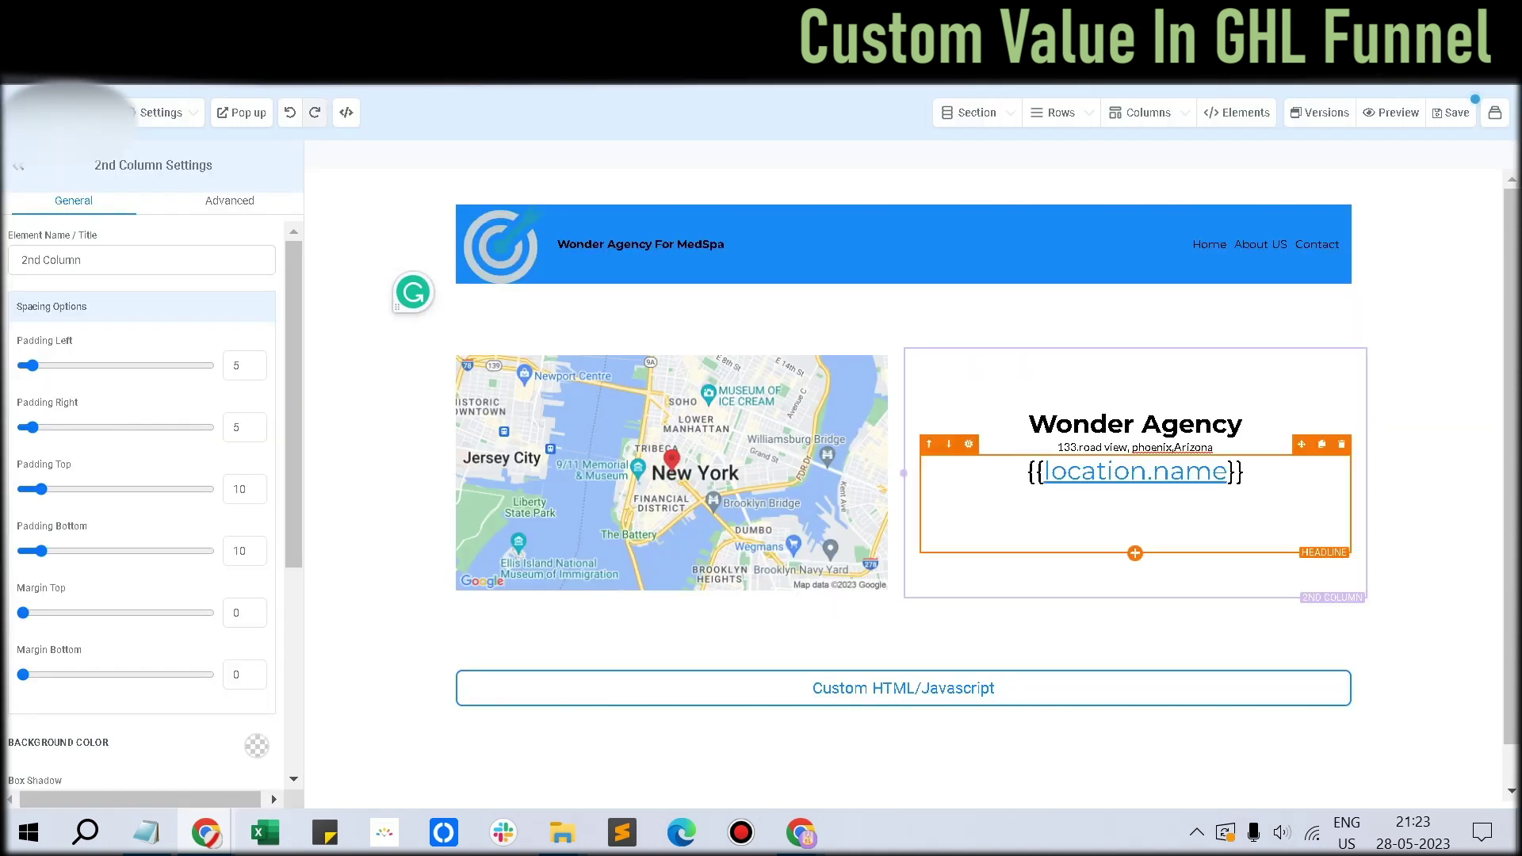
key(ctrl+v)
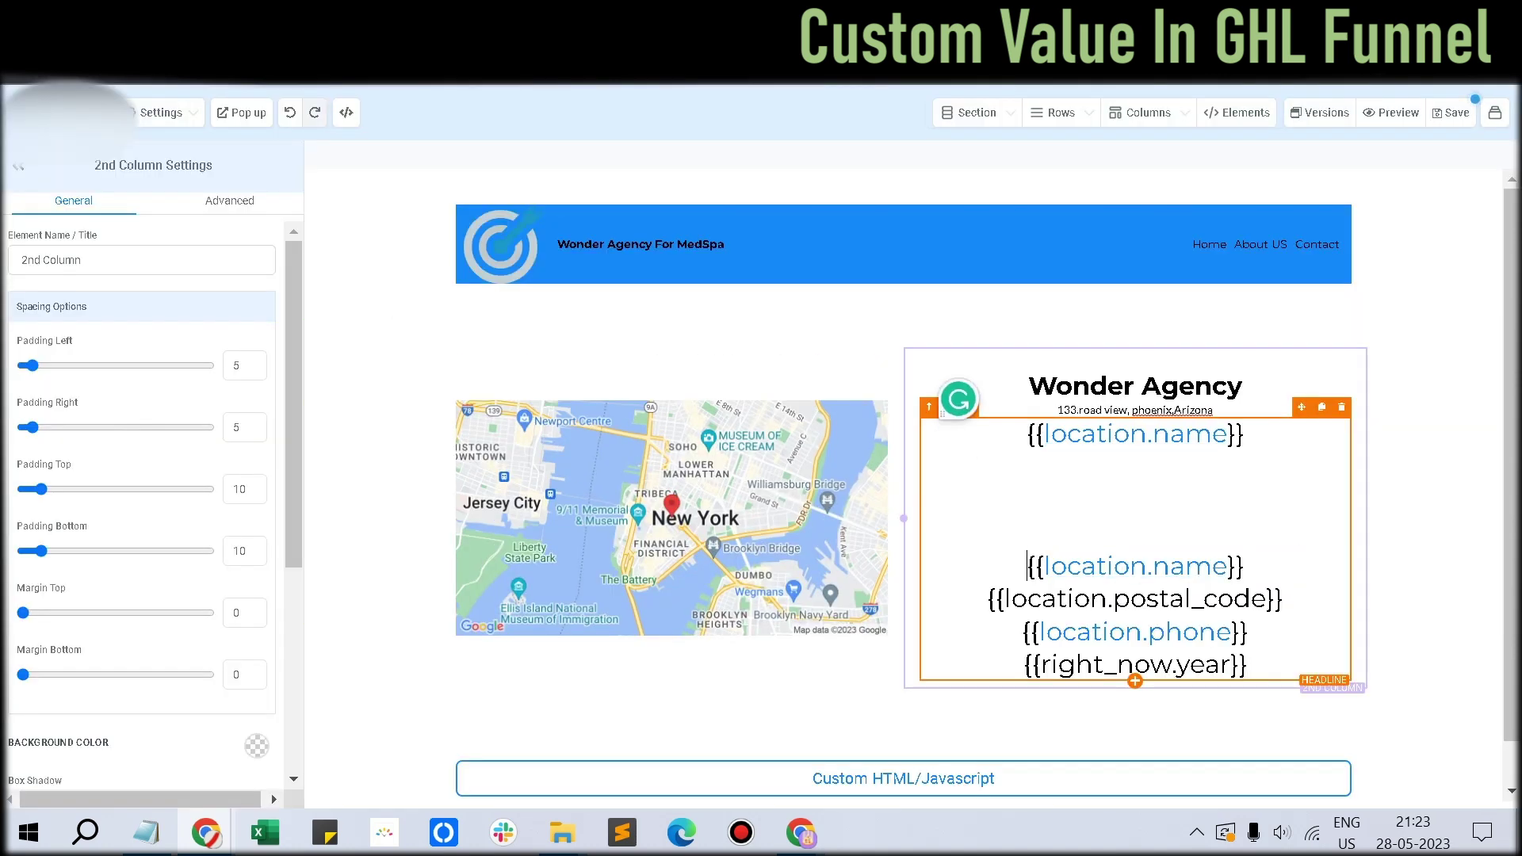
Remove the blank lines and the duplicate {{location.name}} line from the headline
key(BackSpace)
key(BackSpace)
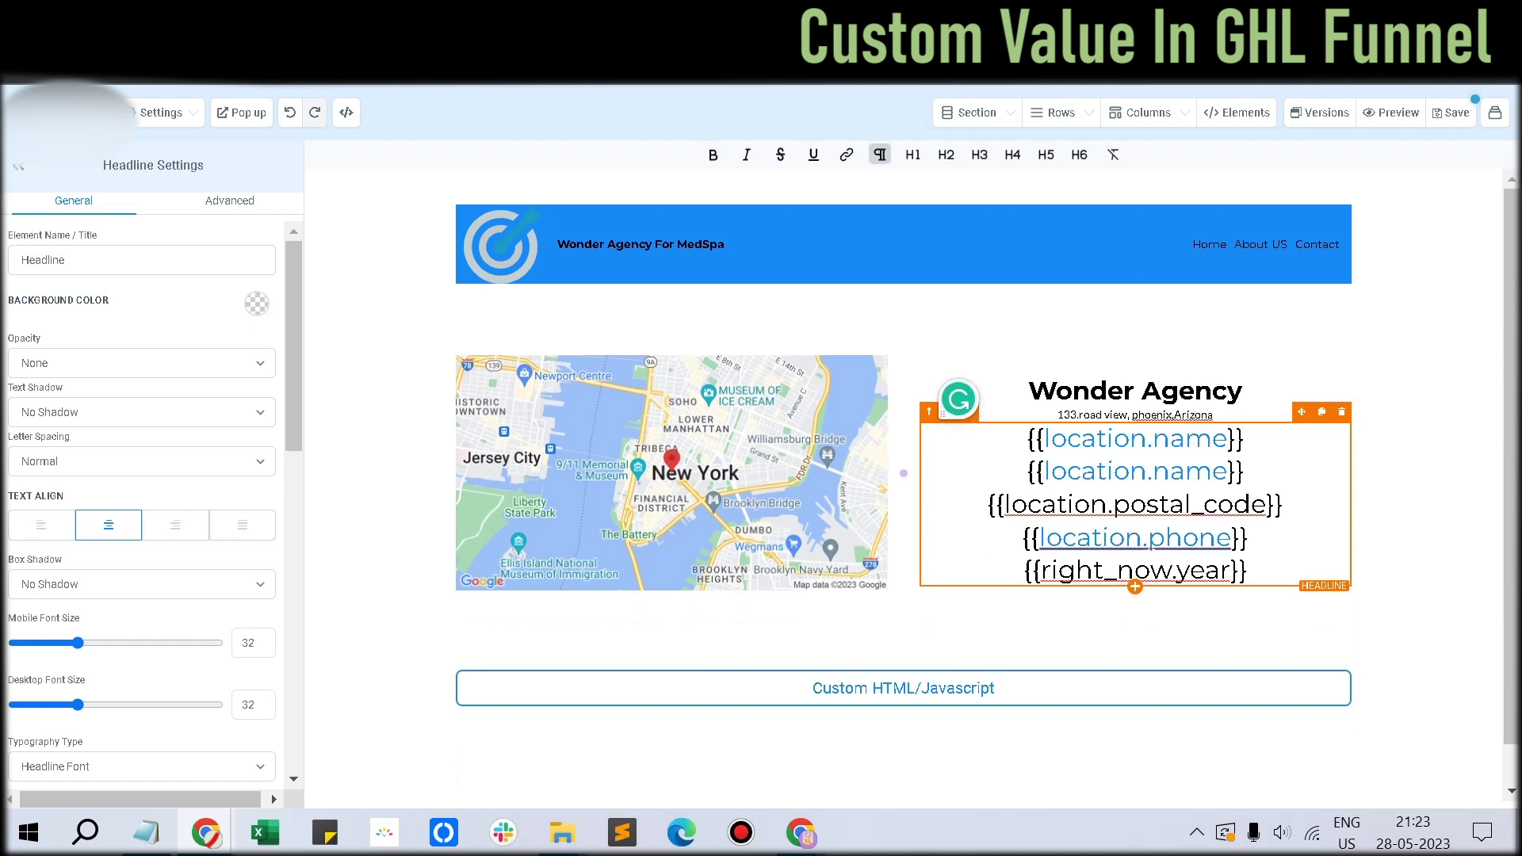
key(shift+End)
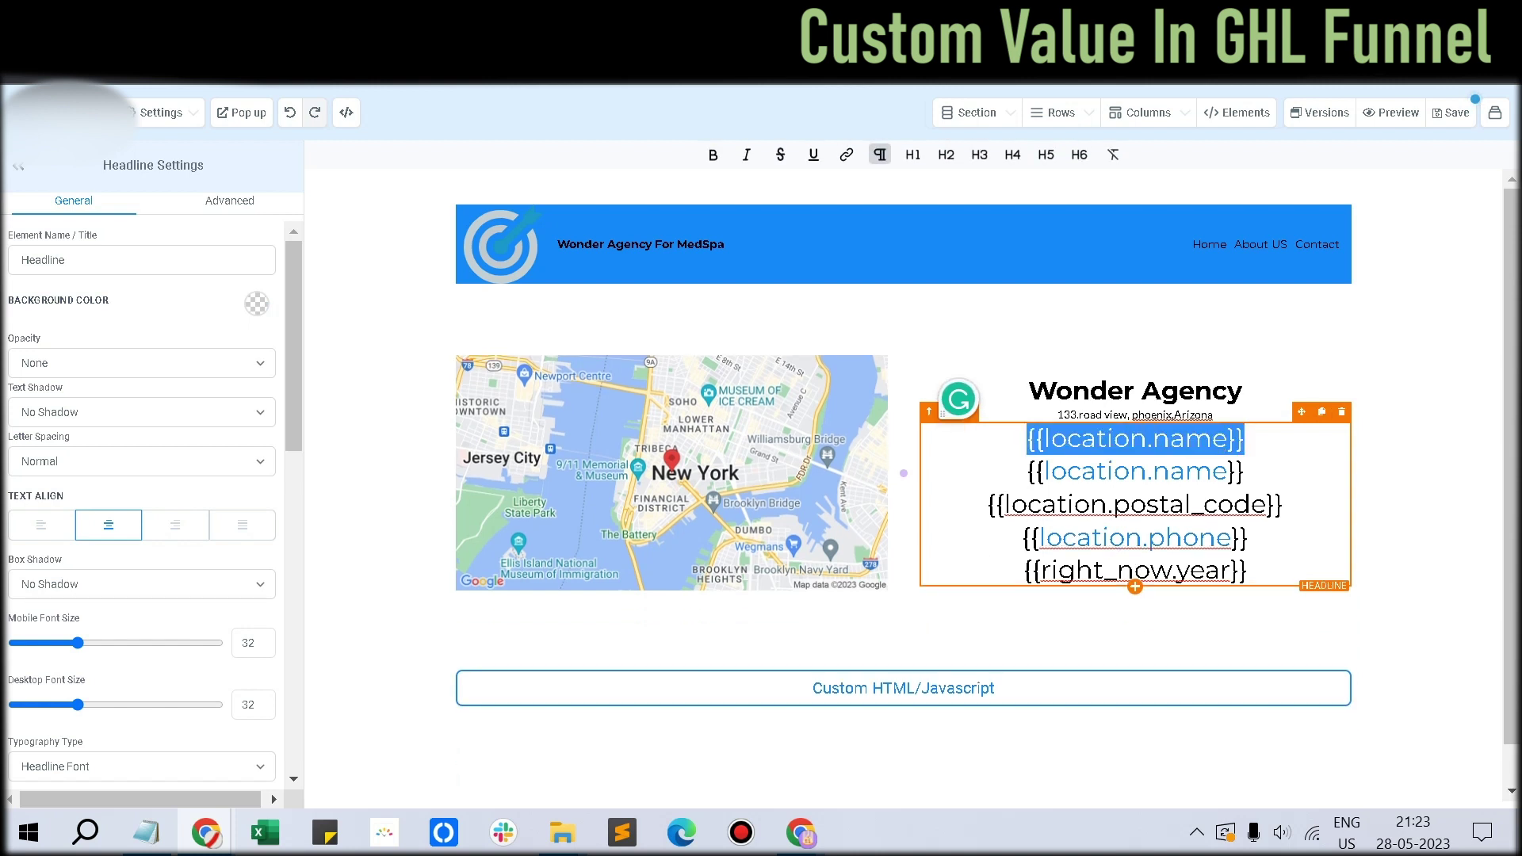
key(BackSpace)
key(BackSpace)
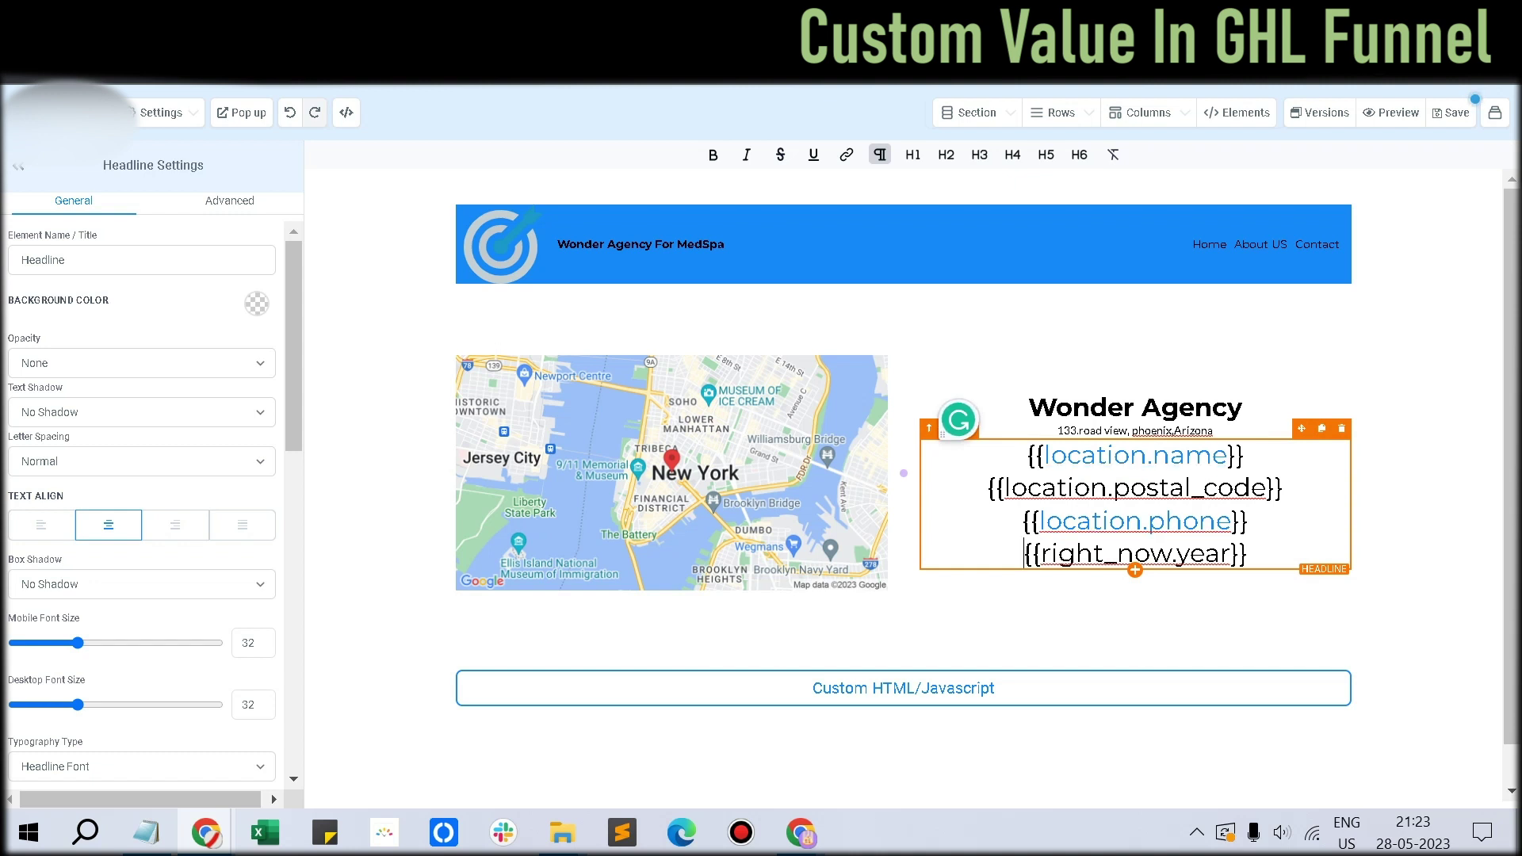
Add the text "Copyright @" directly before {{right_now.year}} in the headline's last line
text(Co)
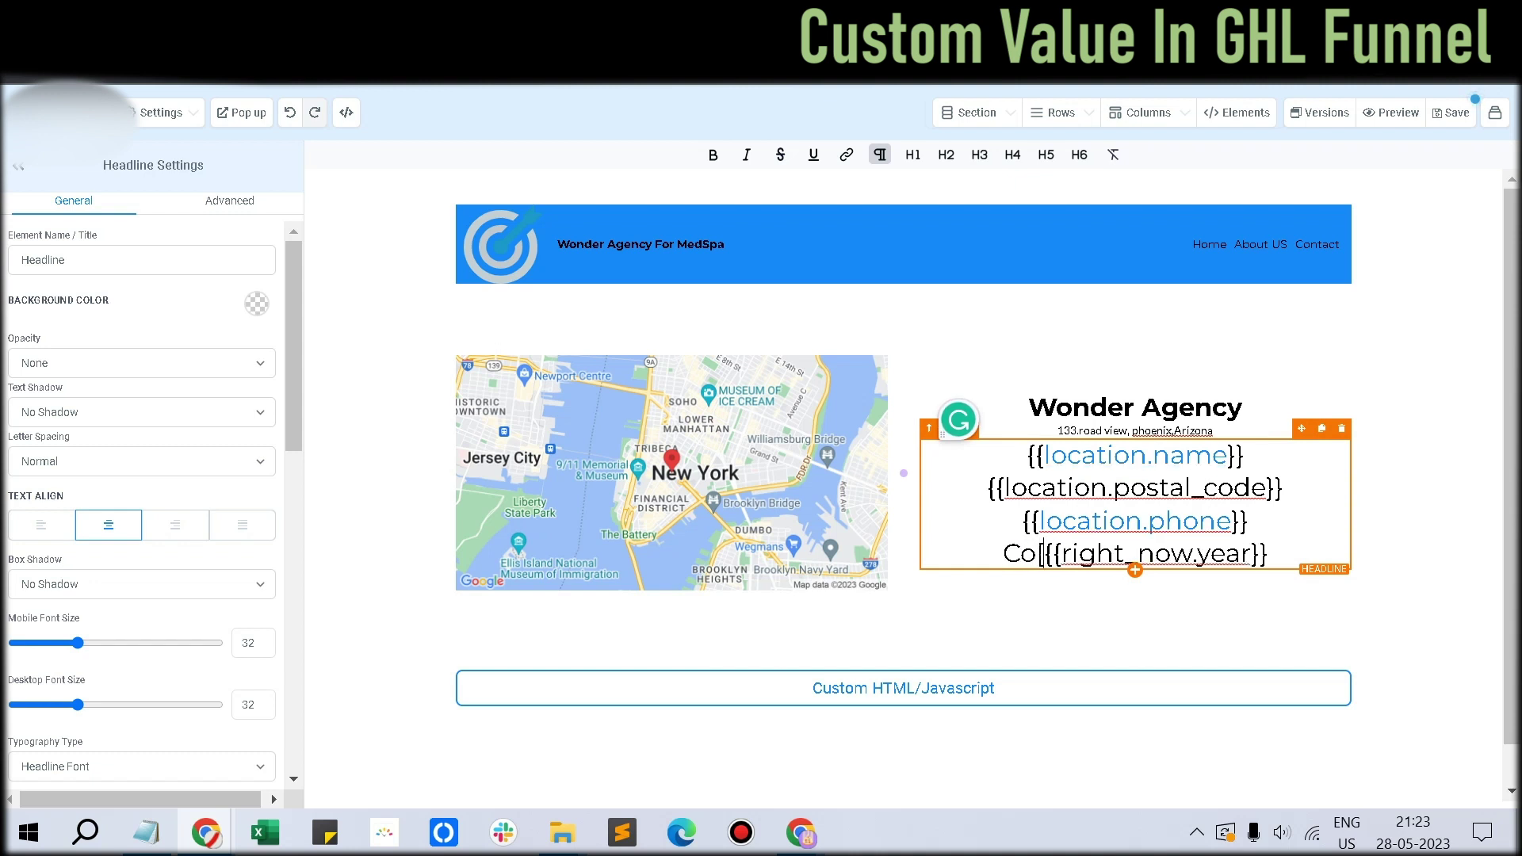
text(py)
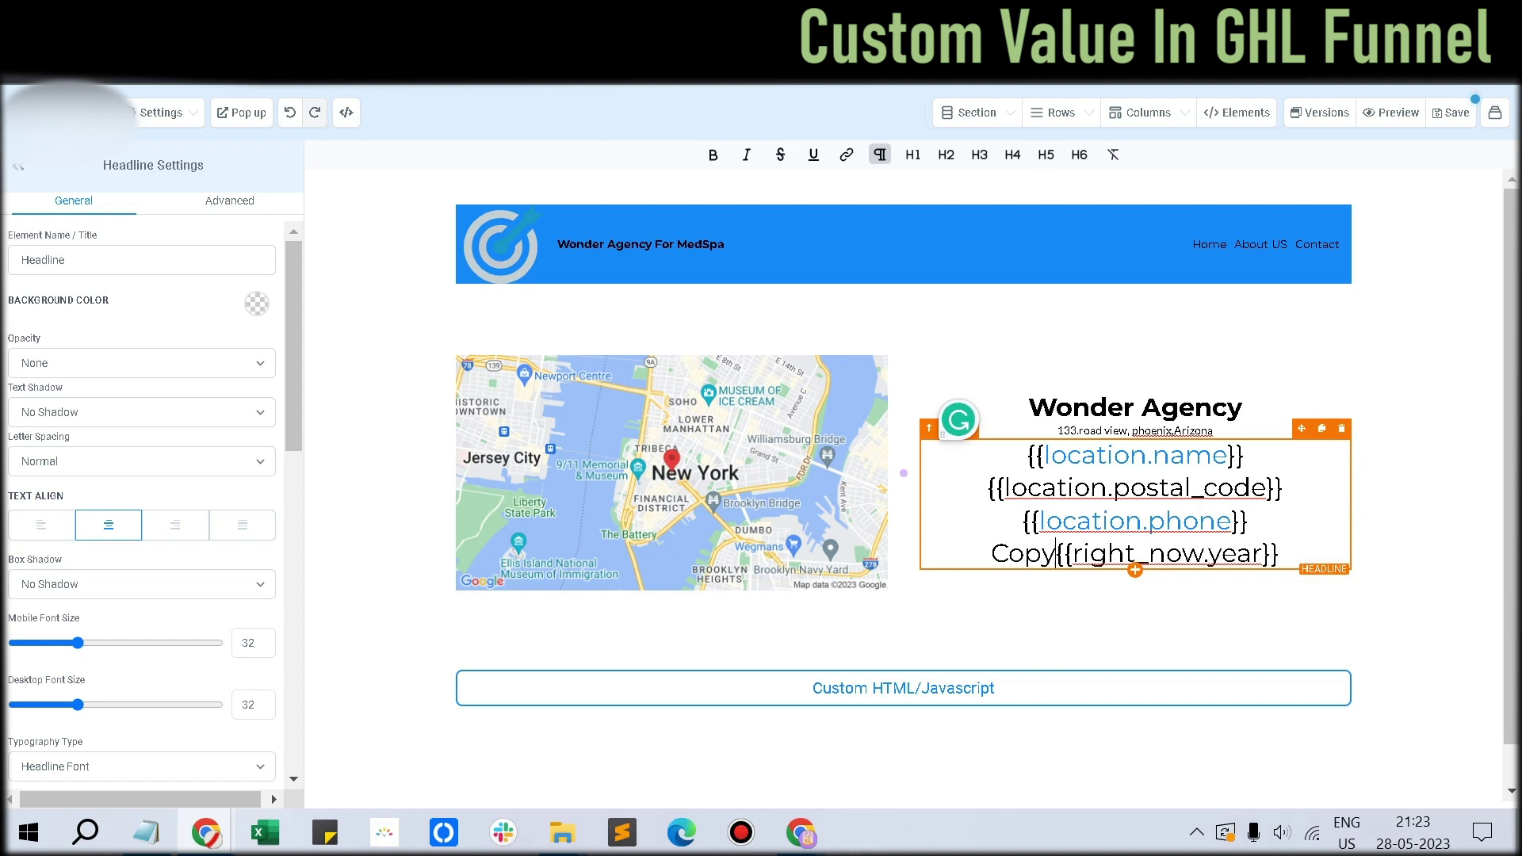
text(ri)
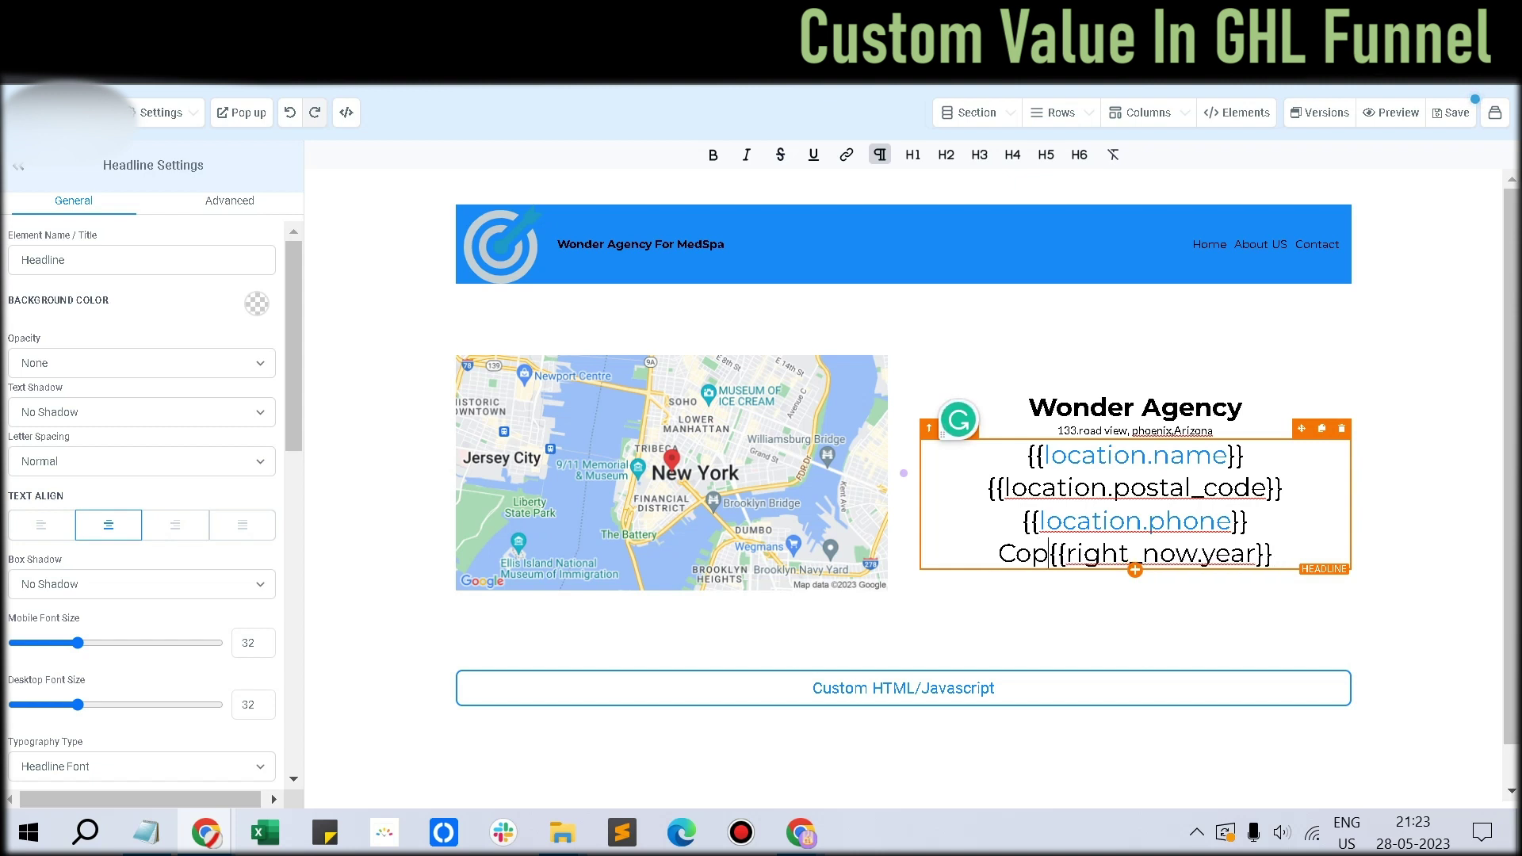
text(ght @)
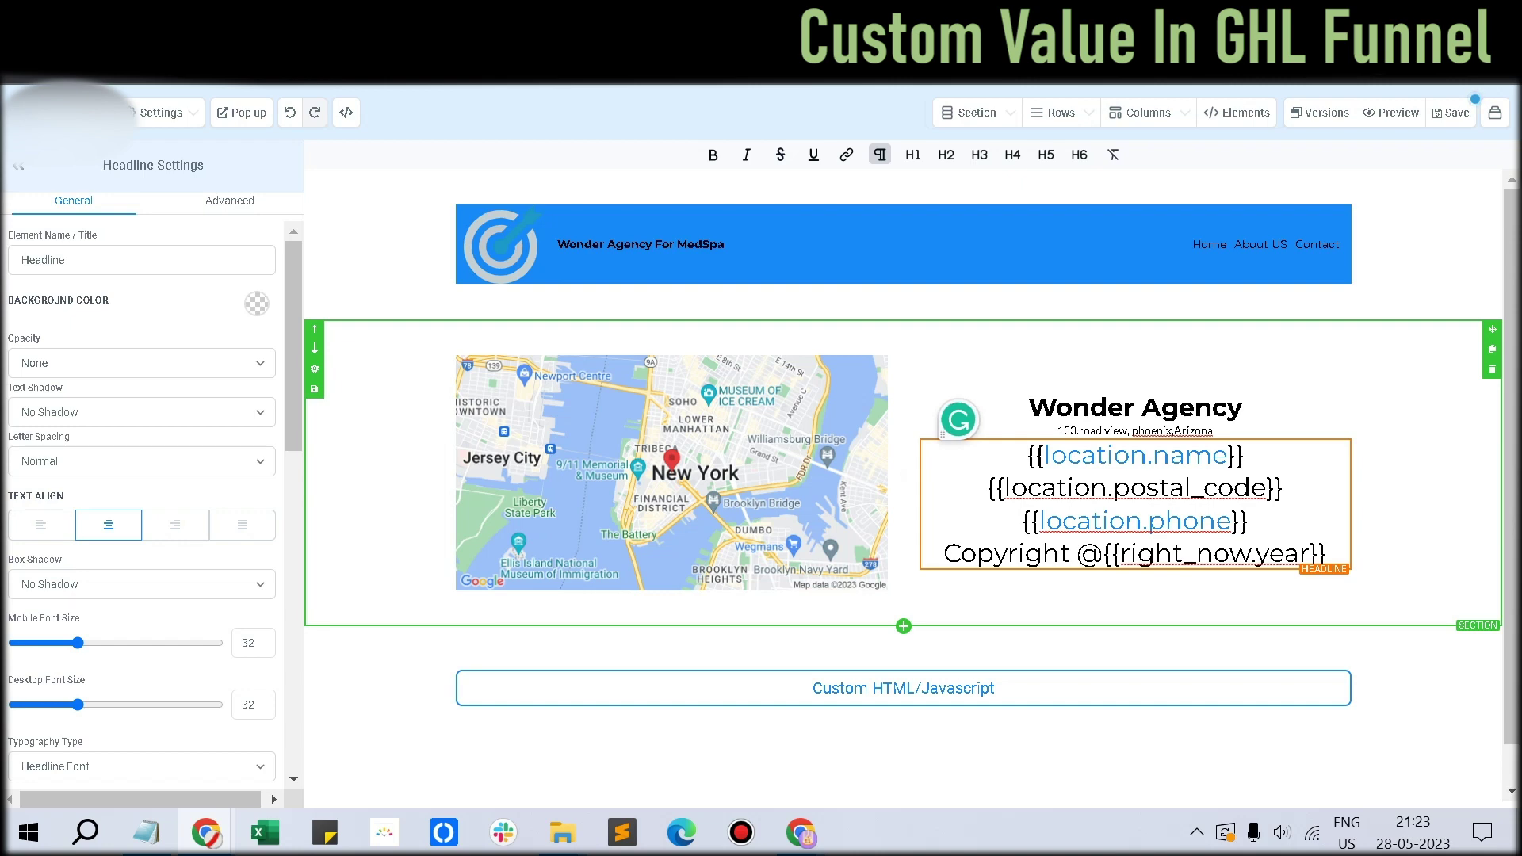
Move the map section below the Custom HTML/Javascript section and preview the page down to the map and agency details
click(315, 348)
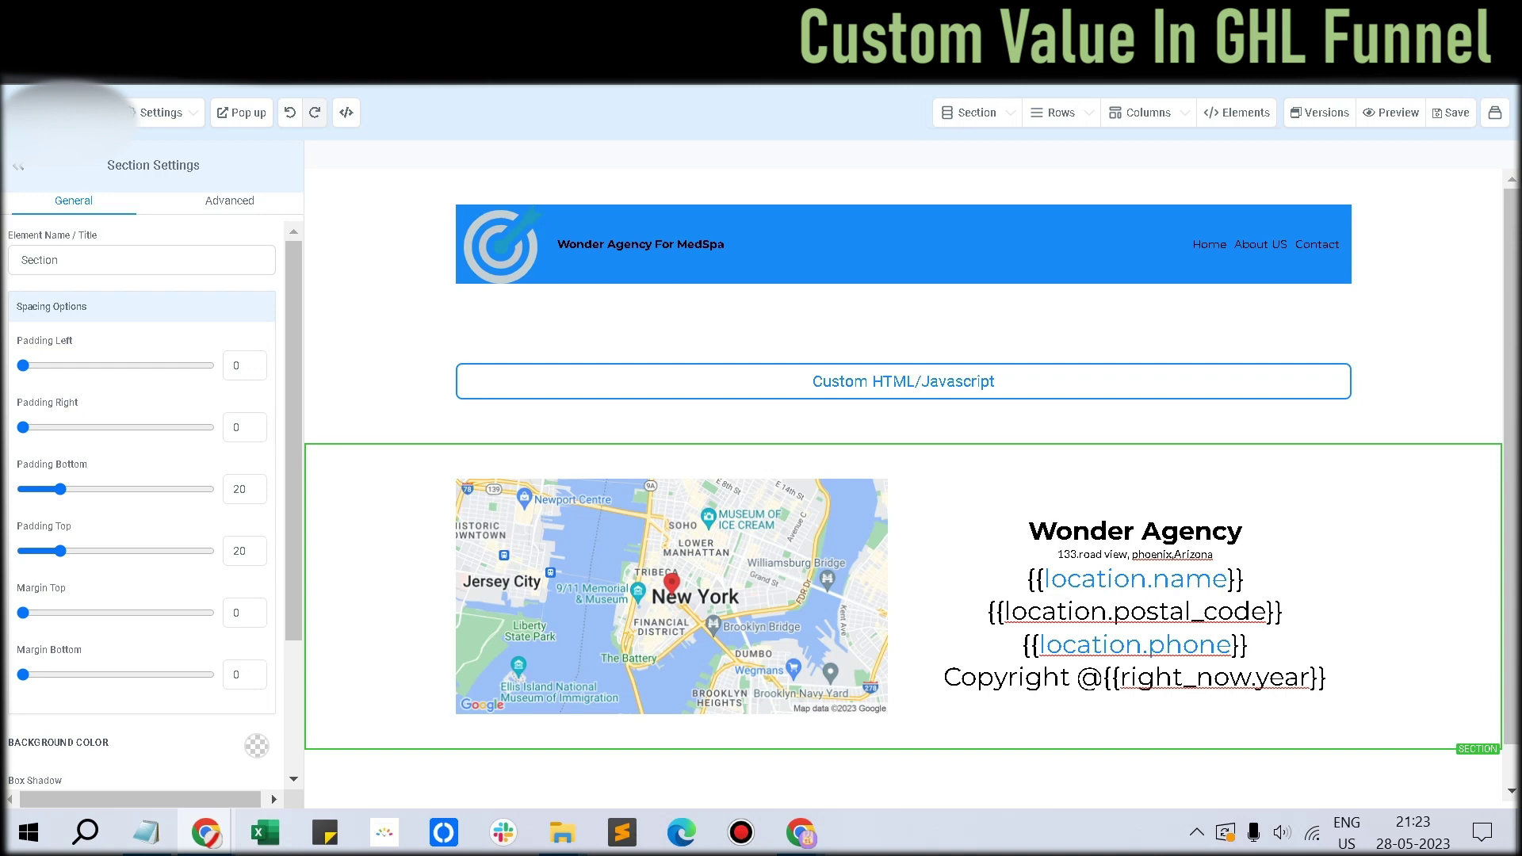
click(1391, 112)
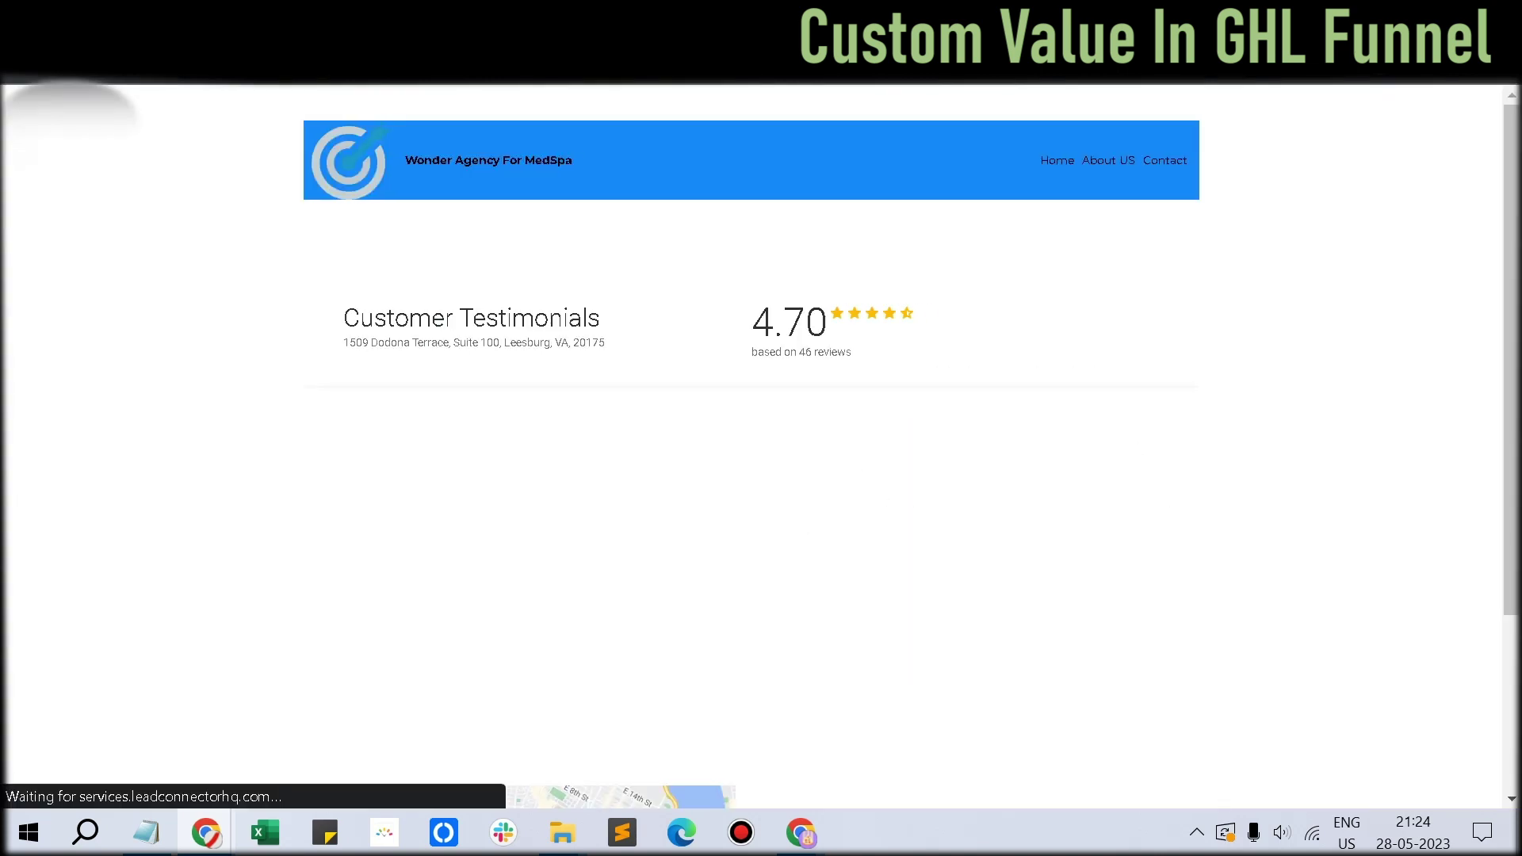
scroll(751, 444, down, 3)
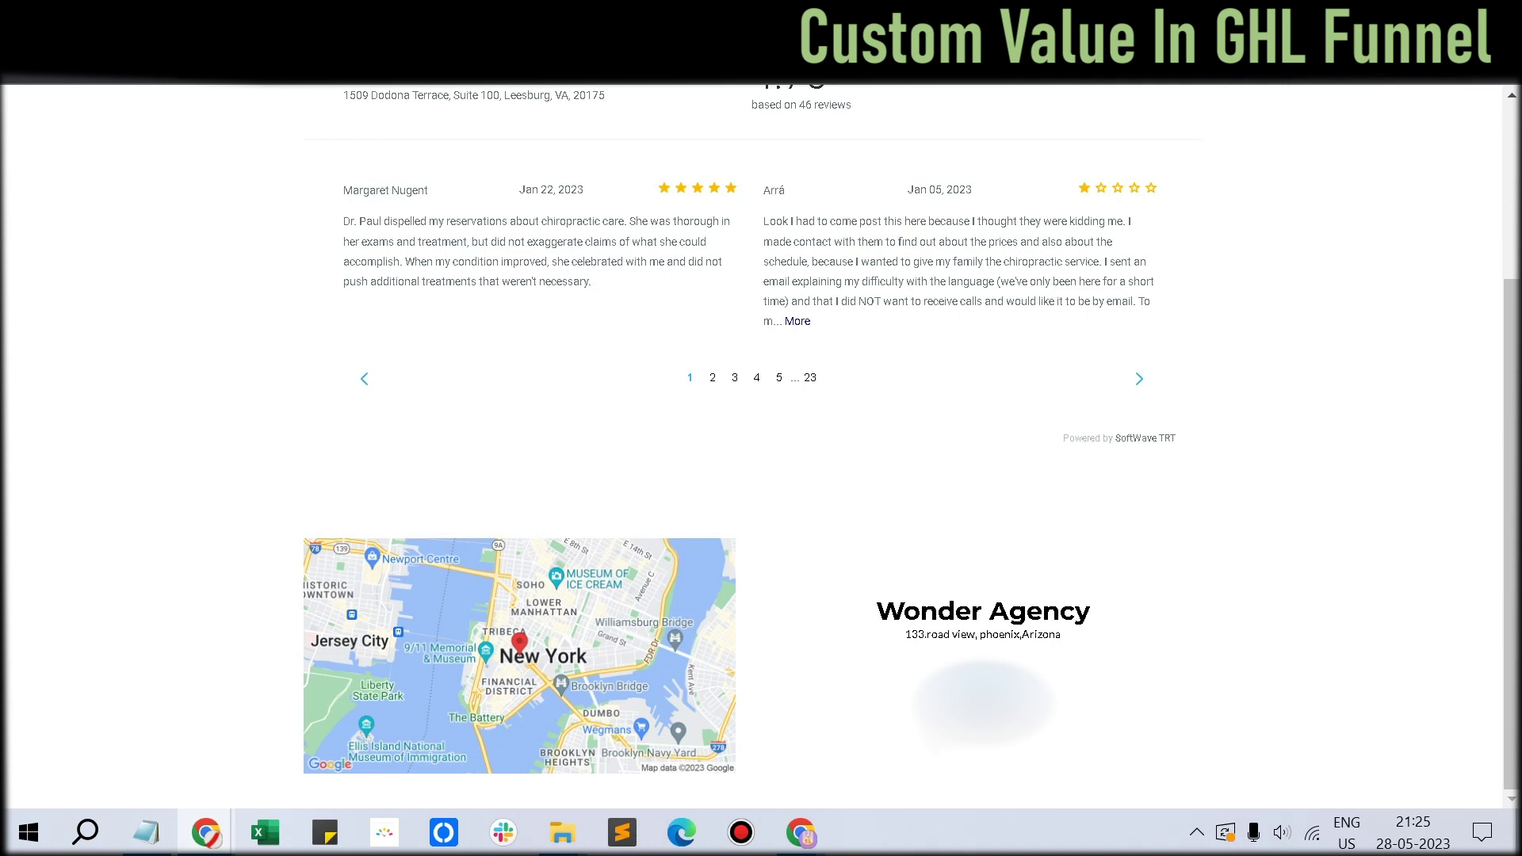
Review the image url entry in the Custom Values settings and return to the page editor
click(95, 67)
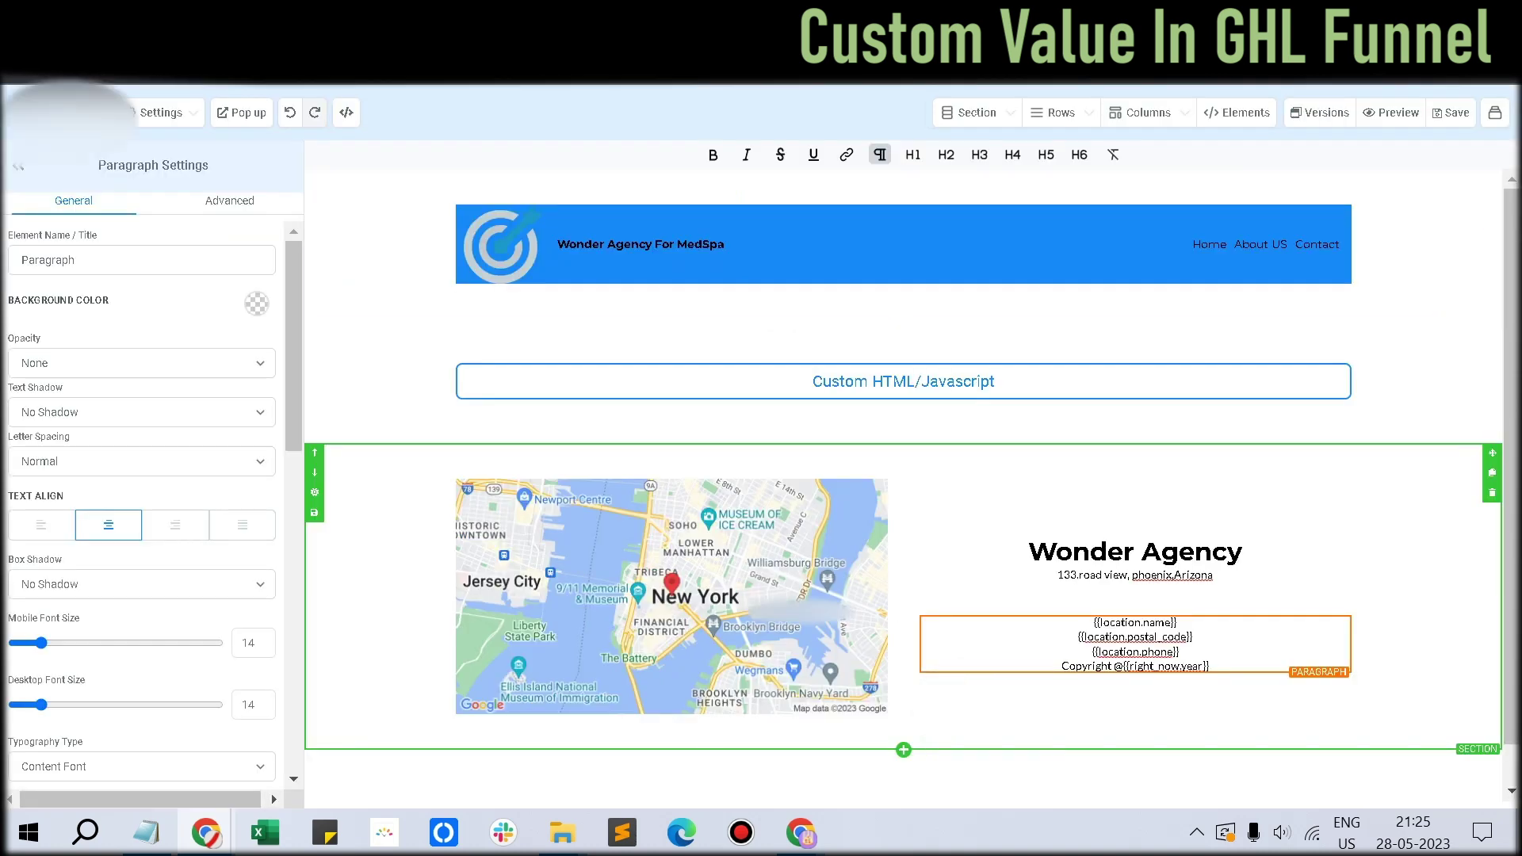
click(270, 16)
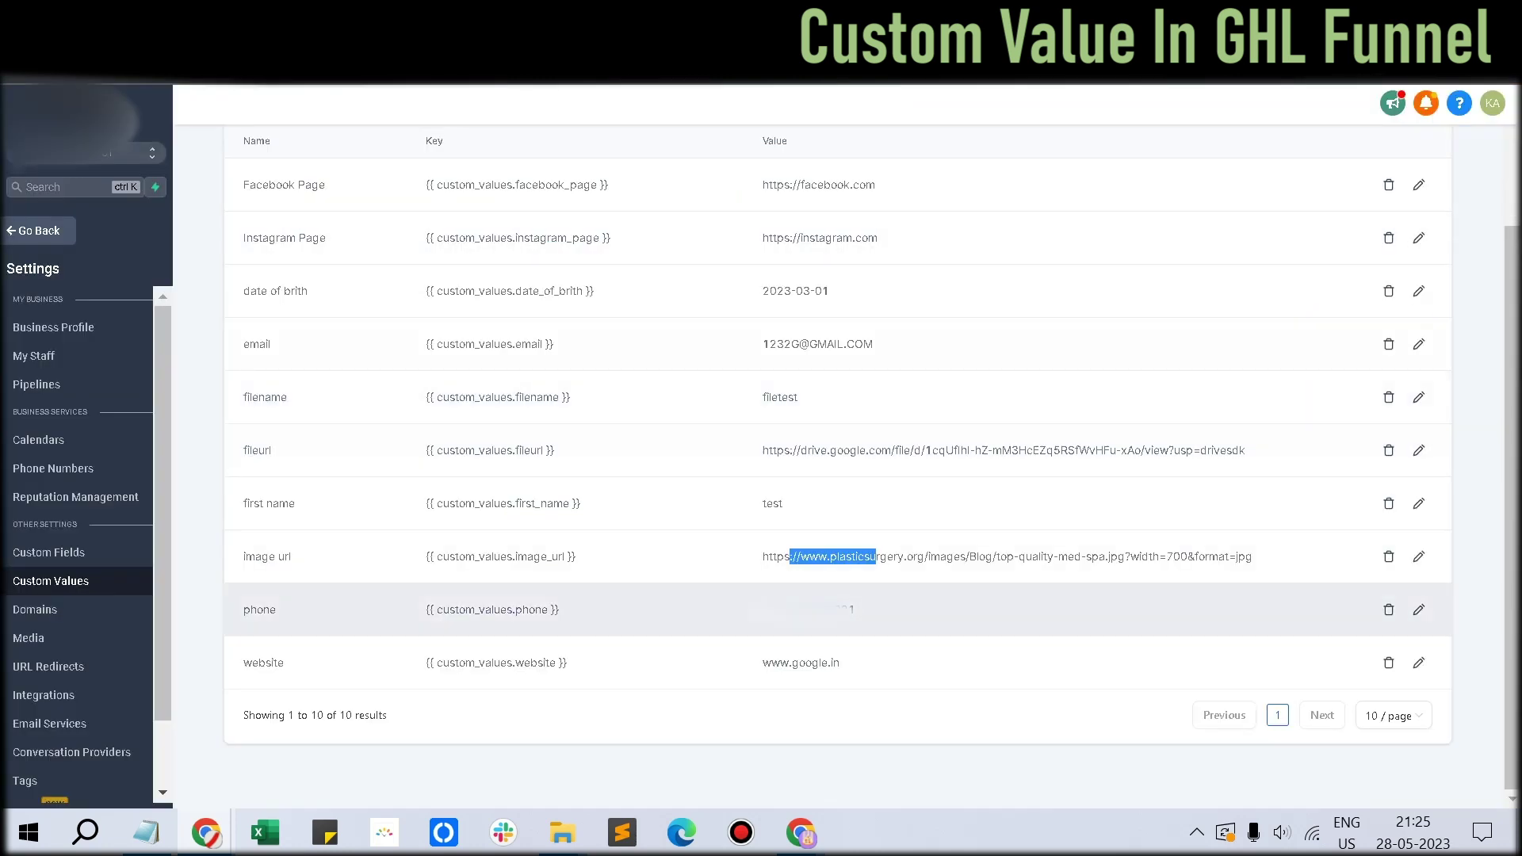
click(444, 14)
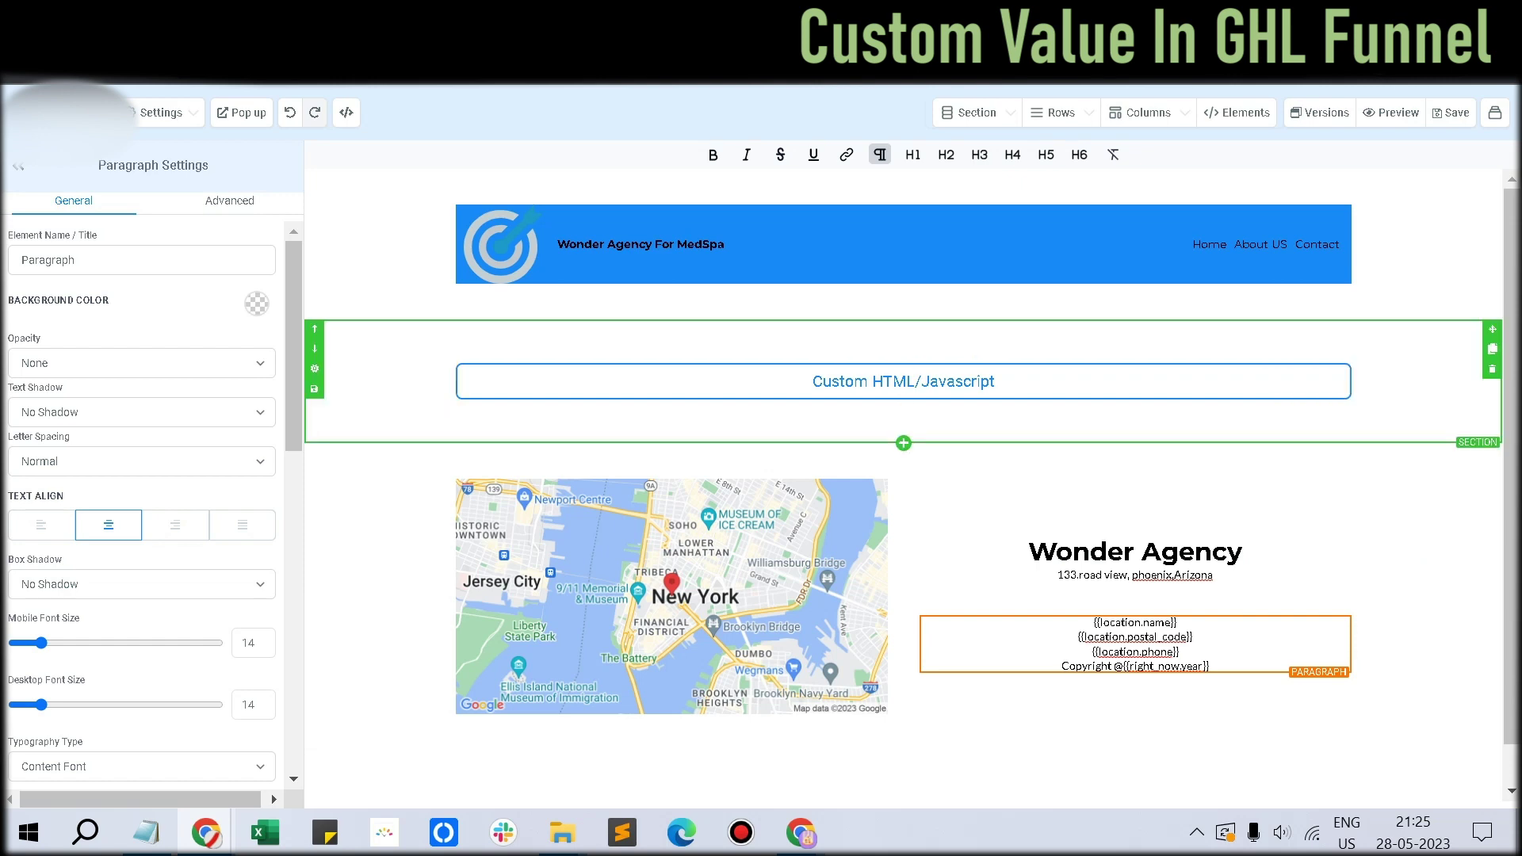
Duplicate the Custom HTML/Javascript section and replace the custom code element in the lower copy with a paragraph
click(1493, 349)
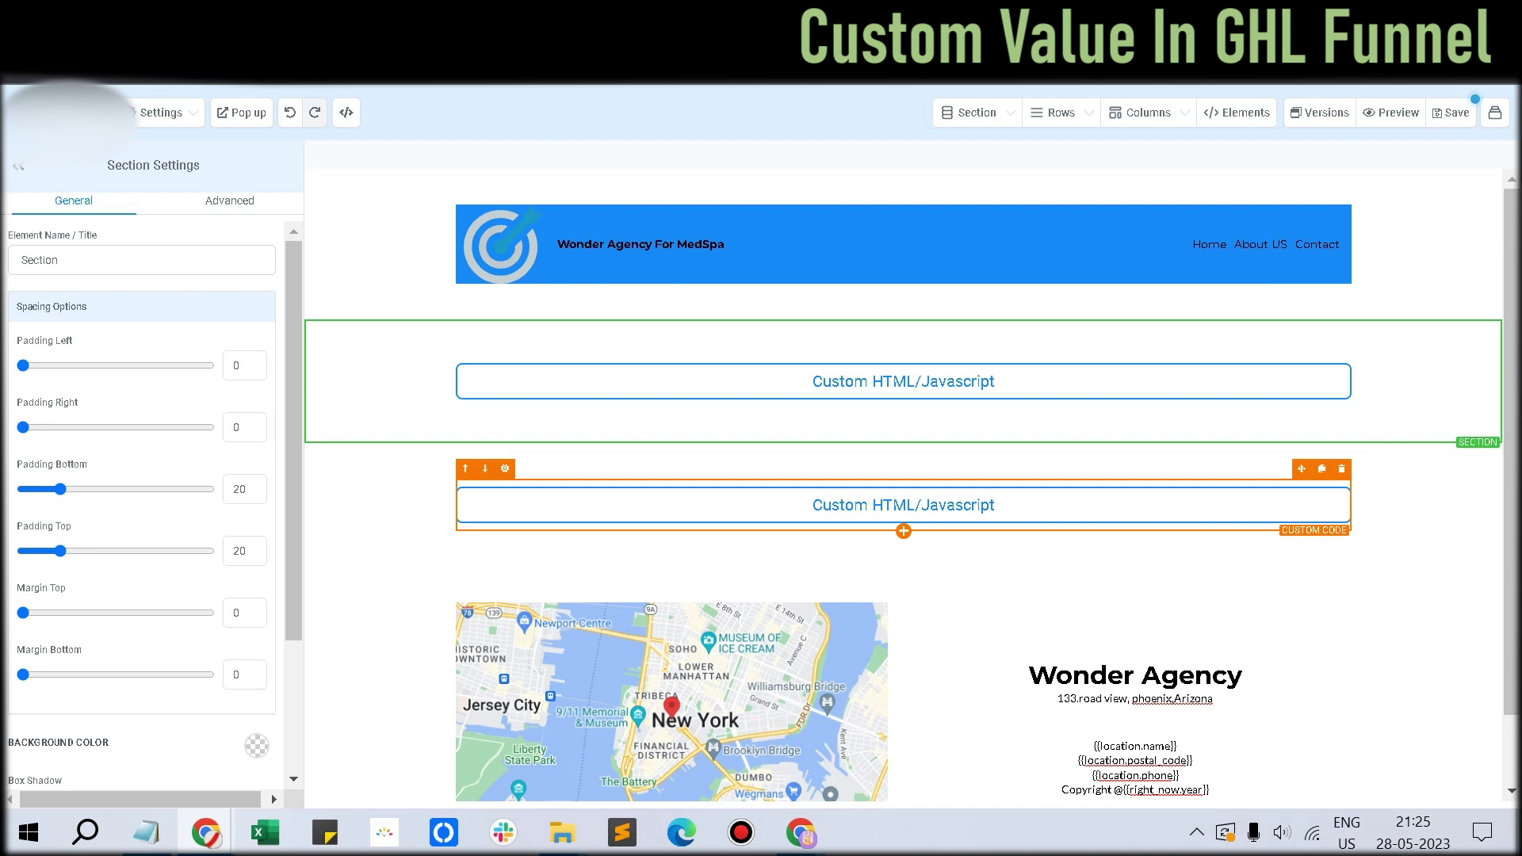
click(1341, 468)
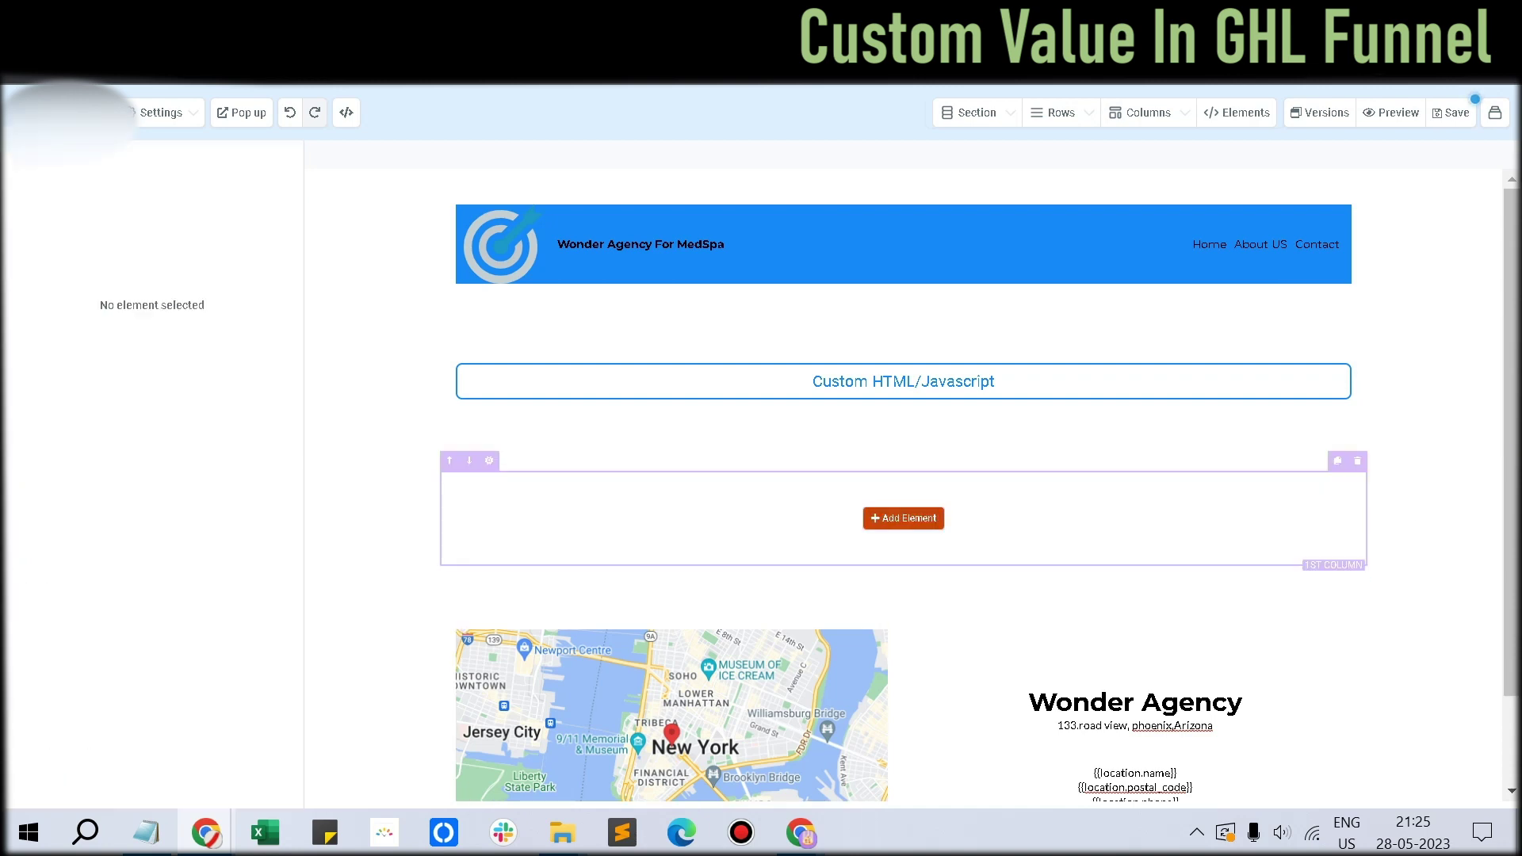
click(904, 518)
click(1230, 348)
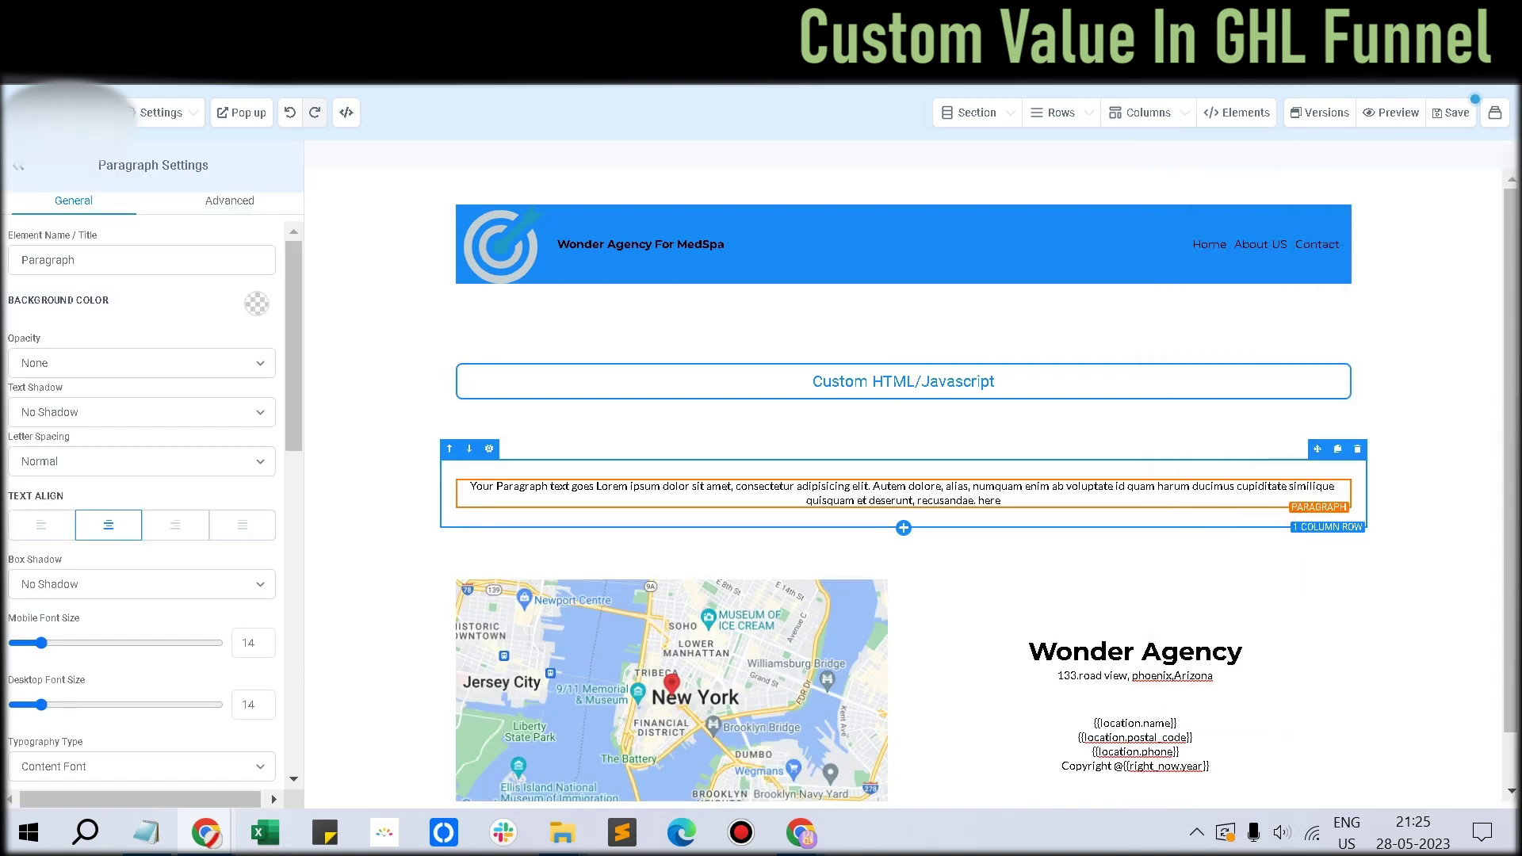
Replace the new paragraph's sample text with {{custom_values.image_url}}, generated from the custom values in the text template composer
drag(925, 486, 471, 486)
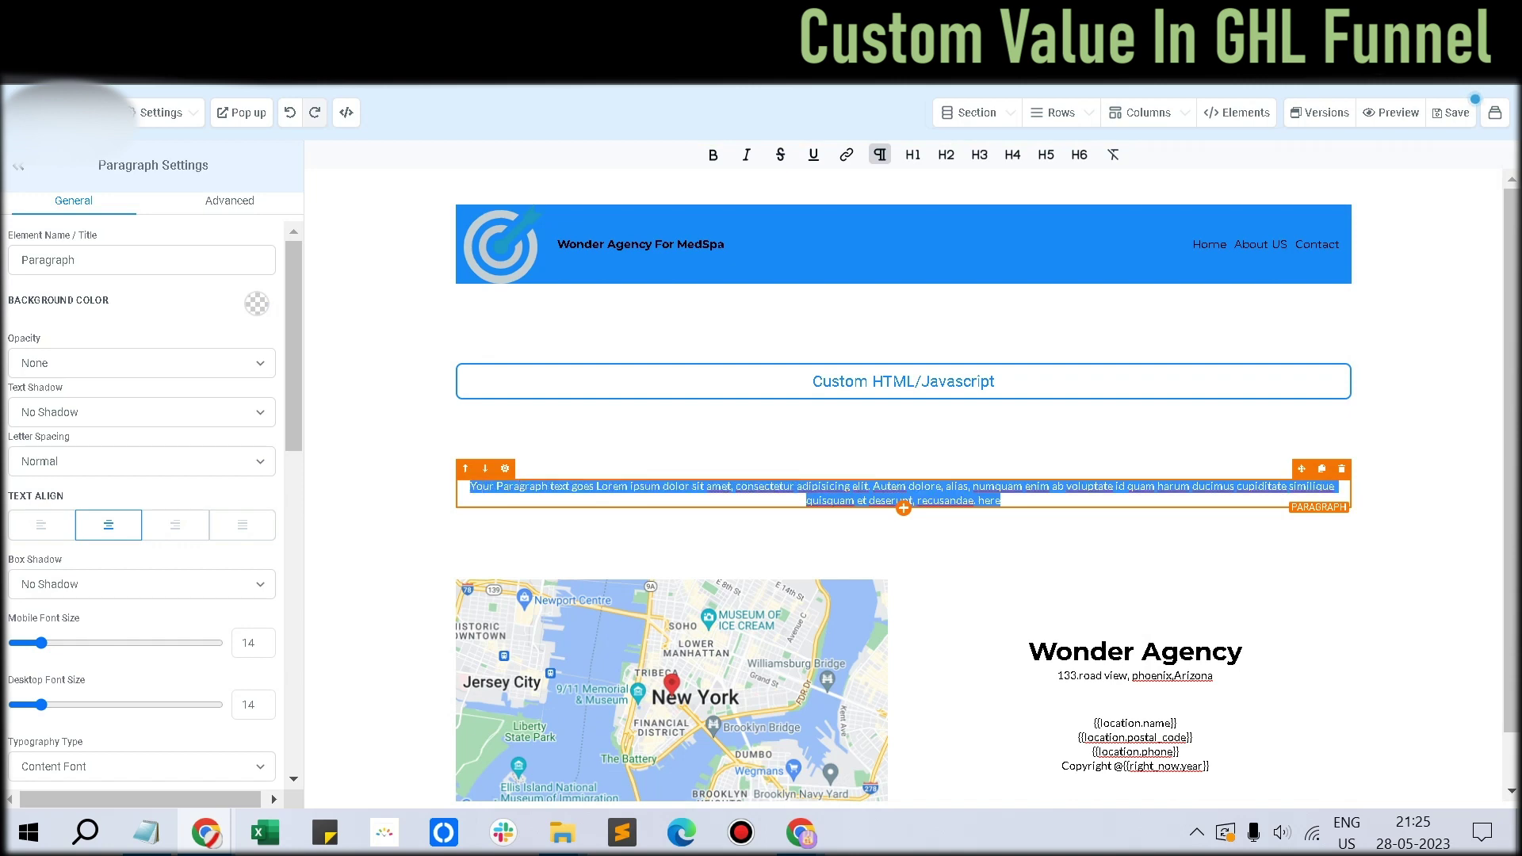
key(BackSpace)
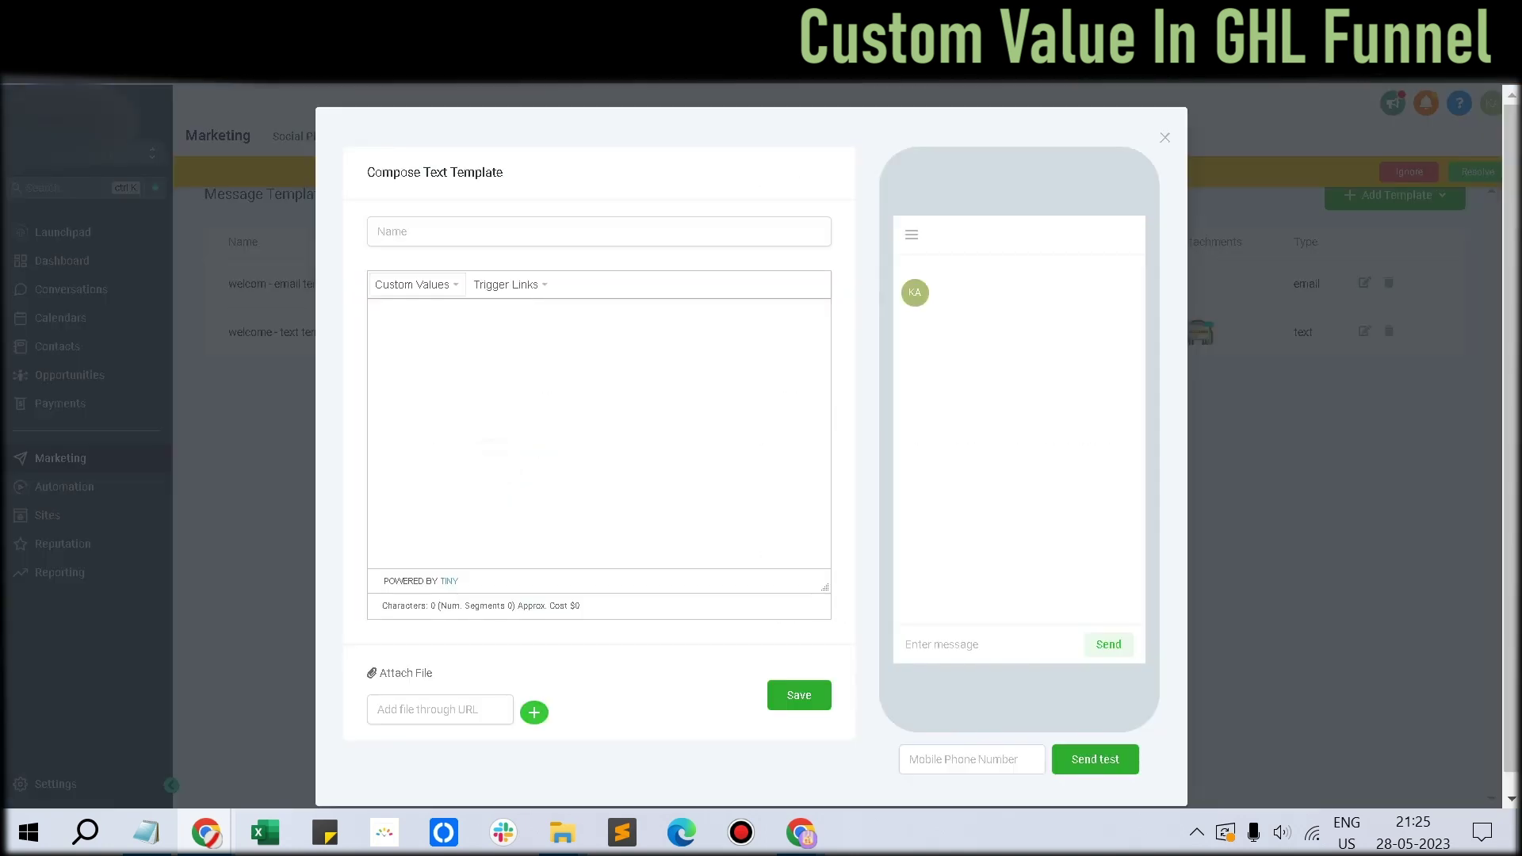
click(416, 284)
mouse_move(443, 358)
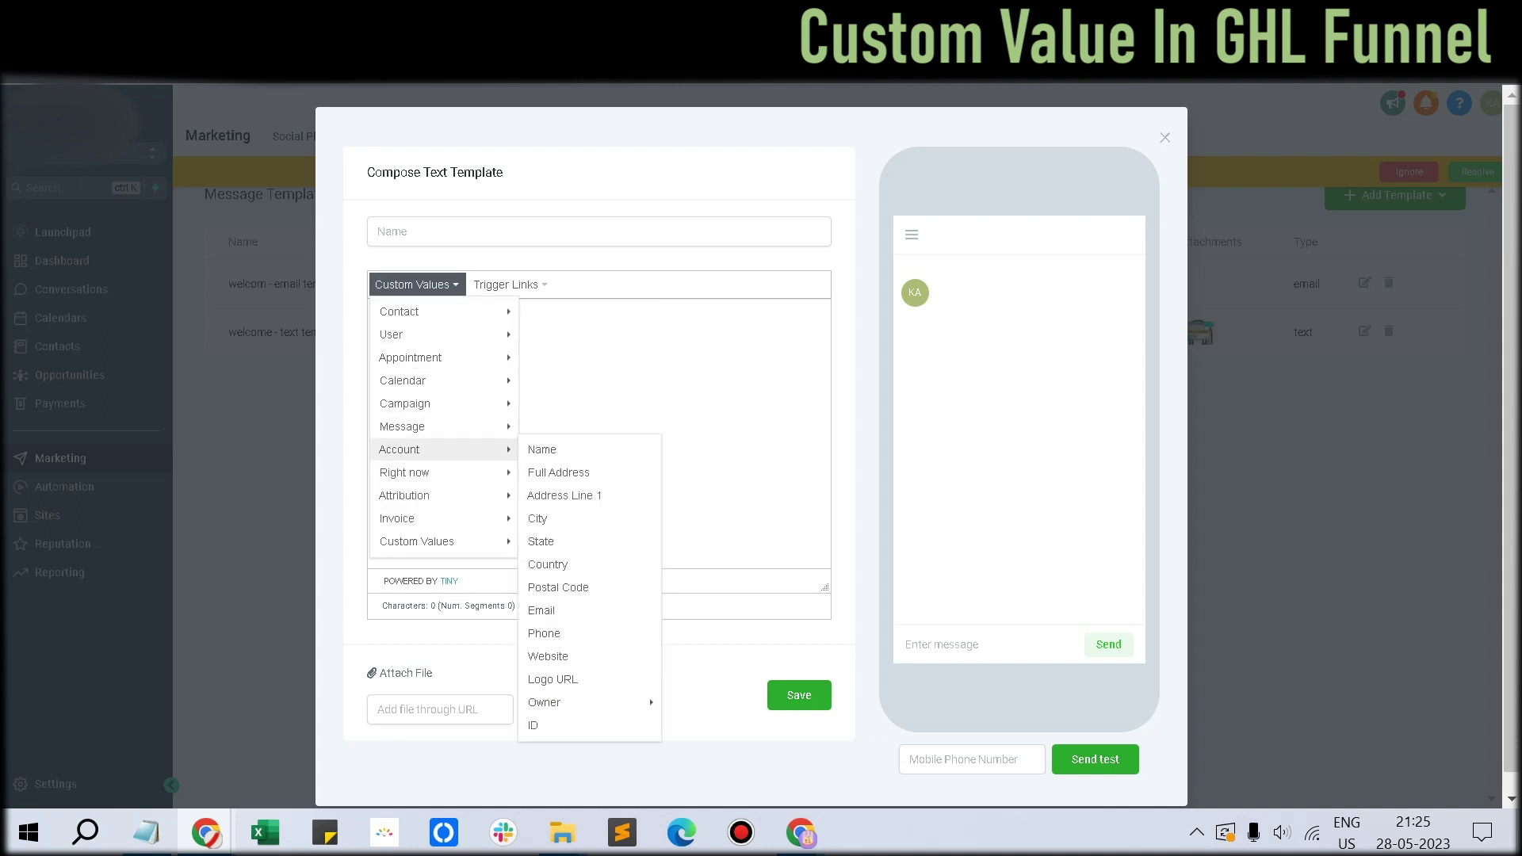
mouse_move(444, 541)
click(551, 679)
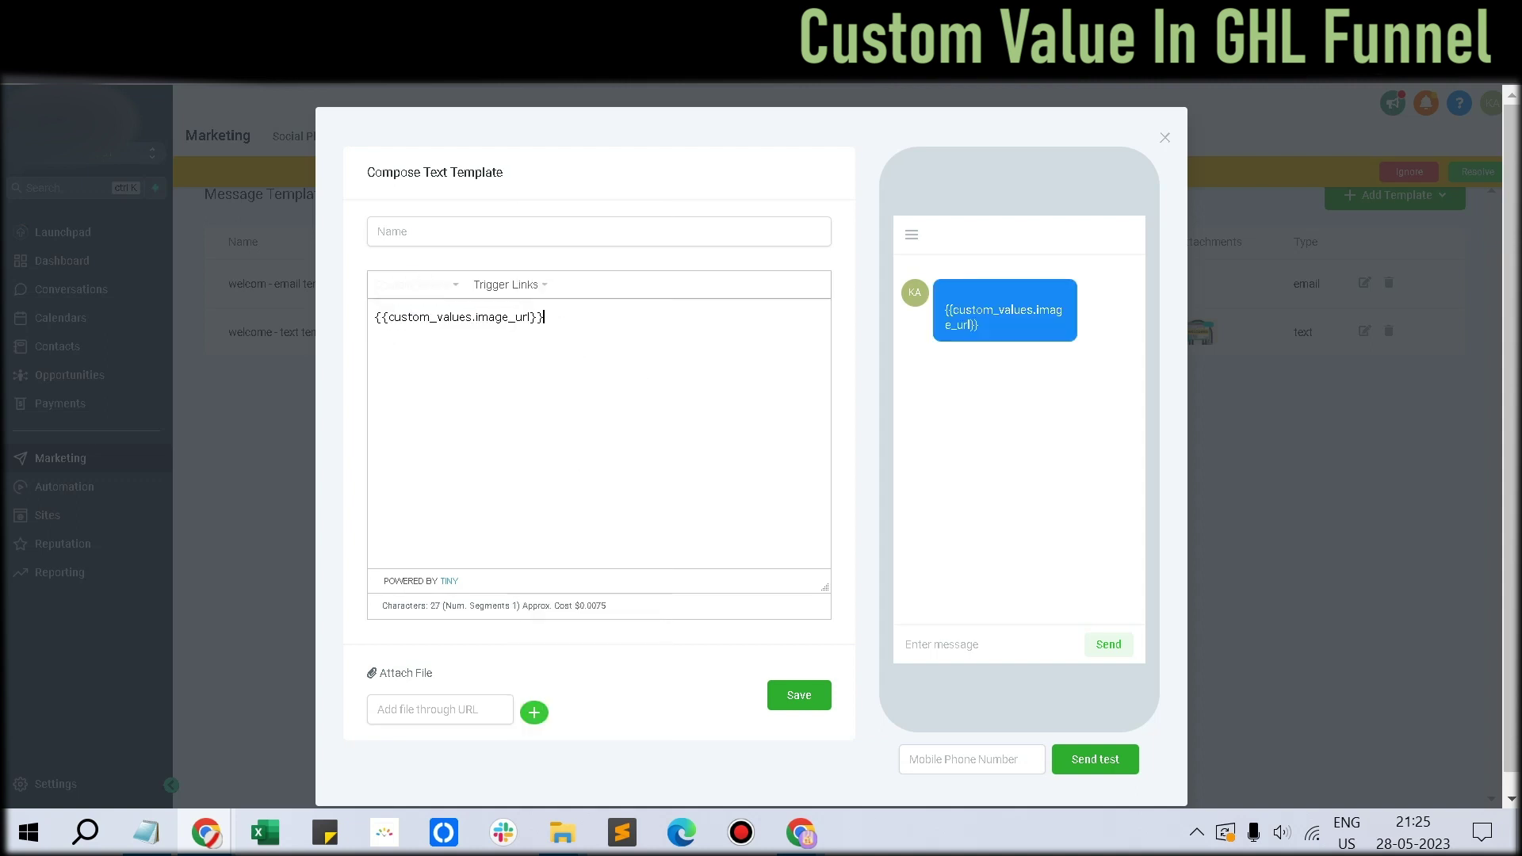
drag(546, 317, 375, 317)
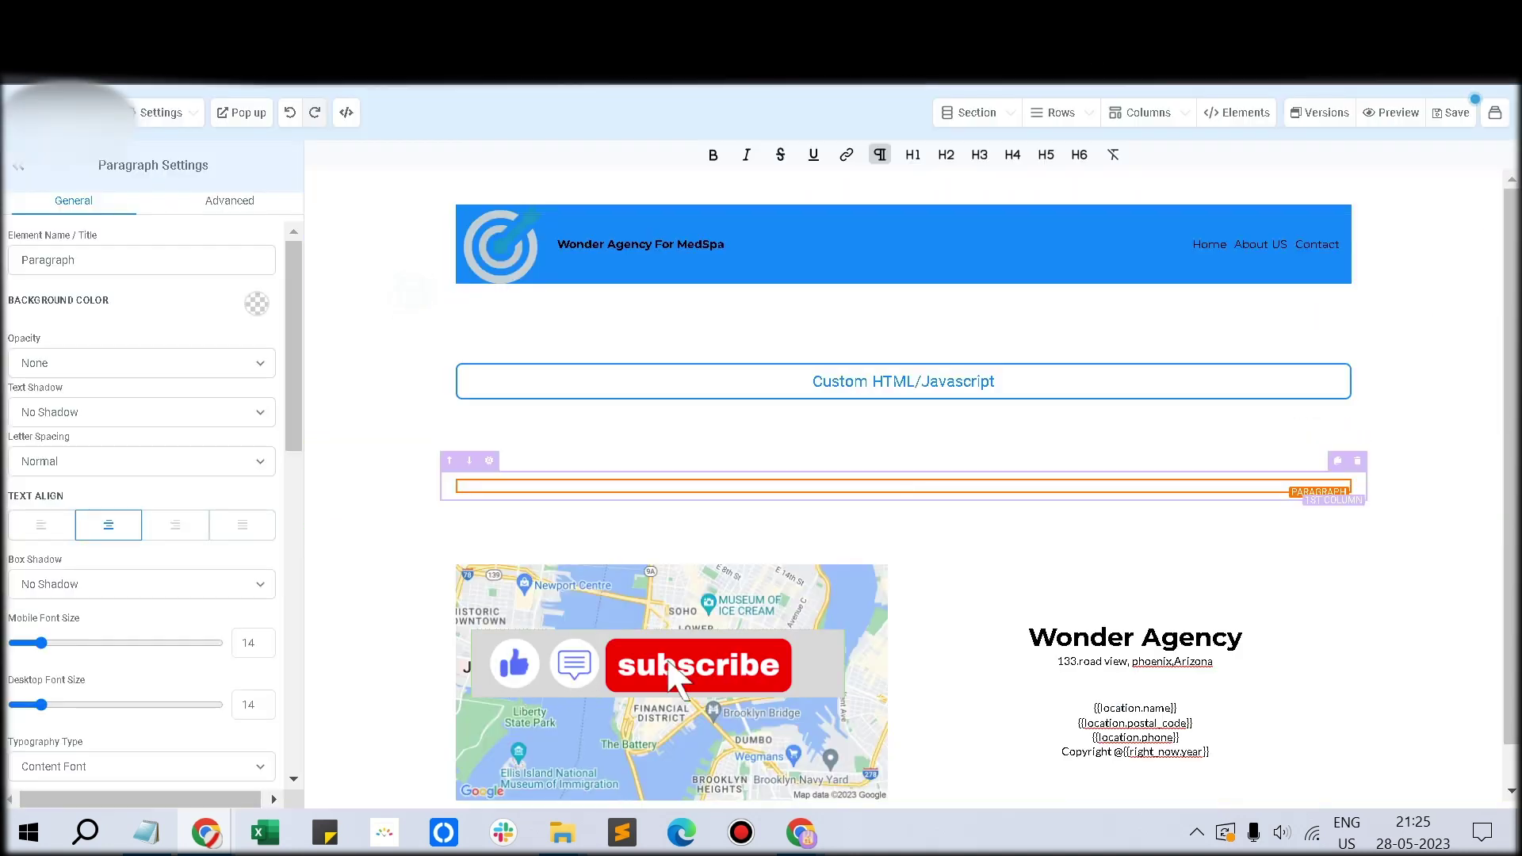
text({{custom_values.image_url}})
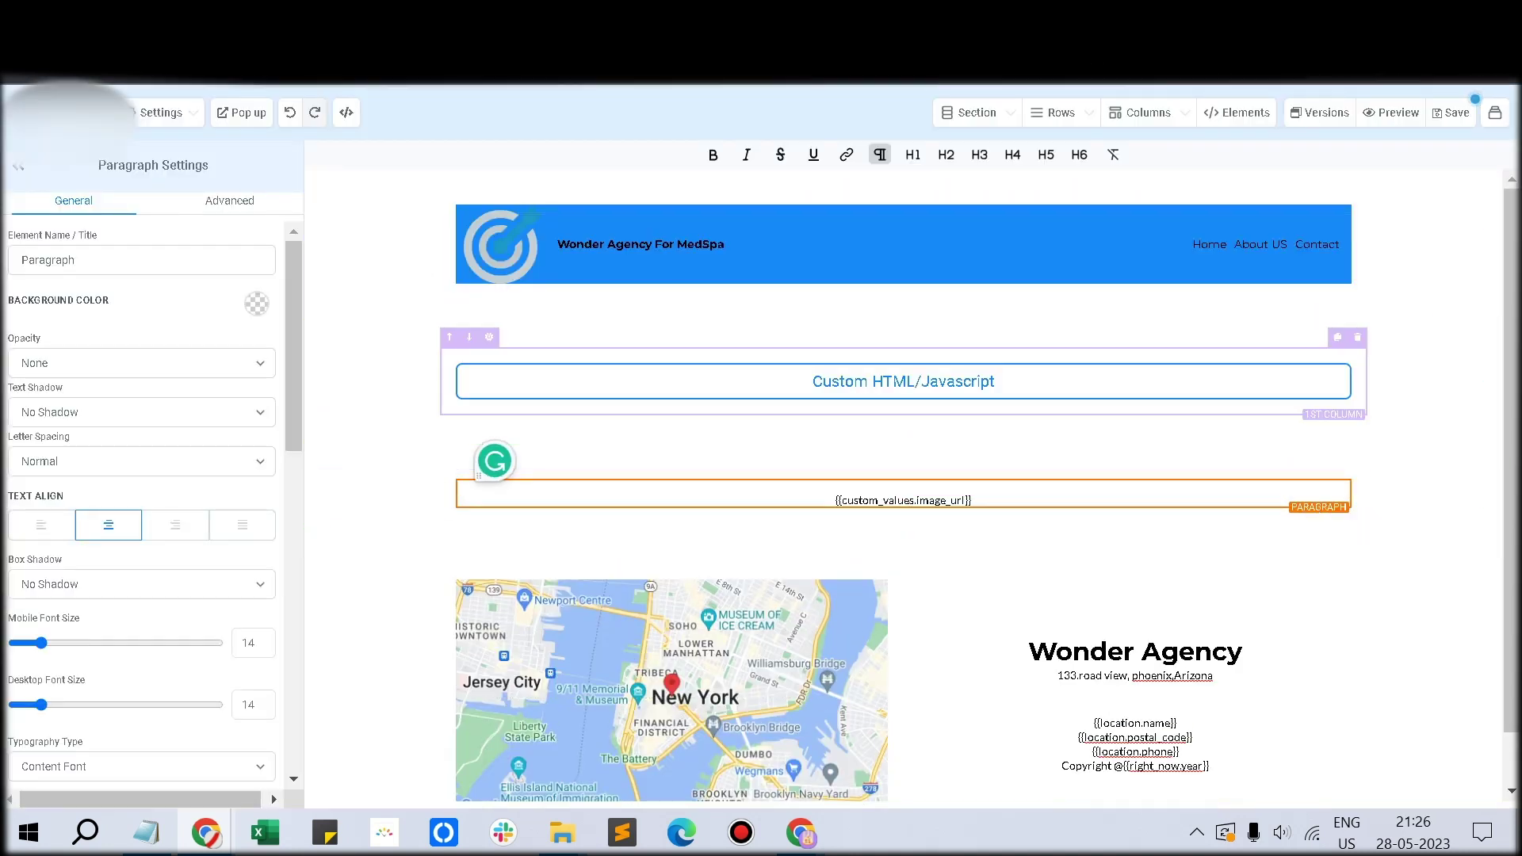
Save the page with the {{custom_values.image_url}} paragraph and look over the sections down to the map
click(1452, 112)
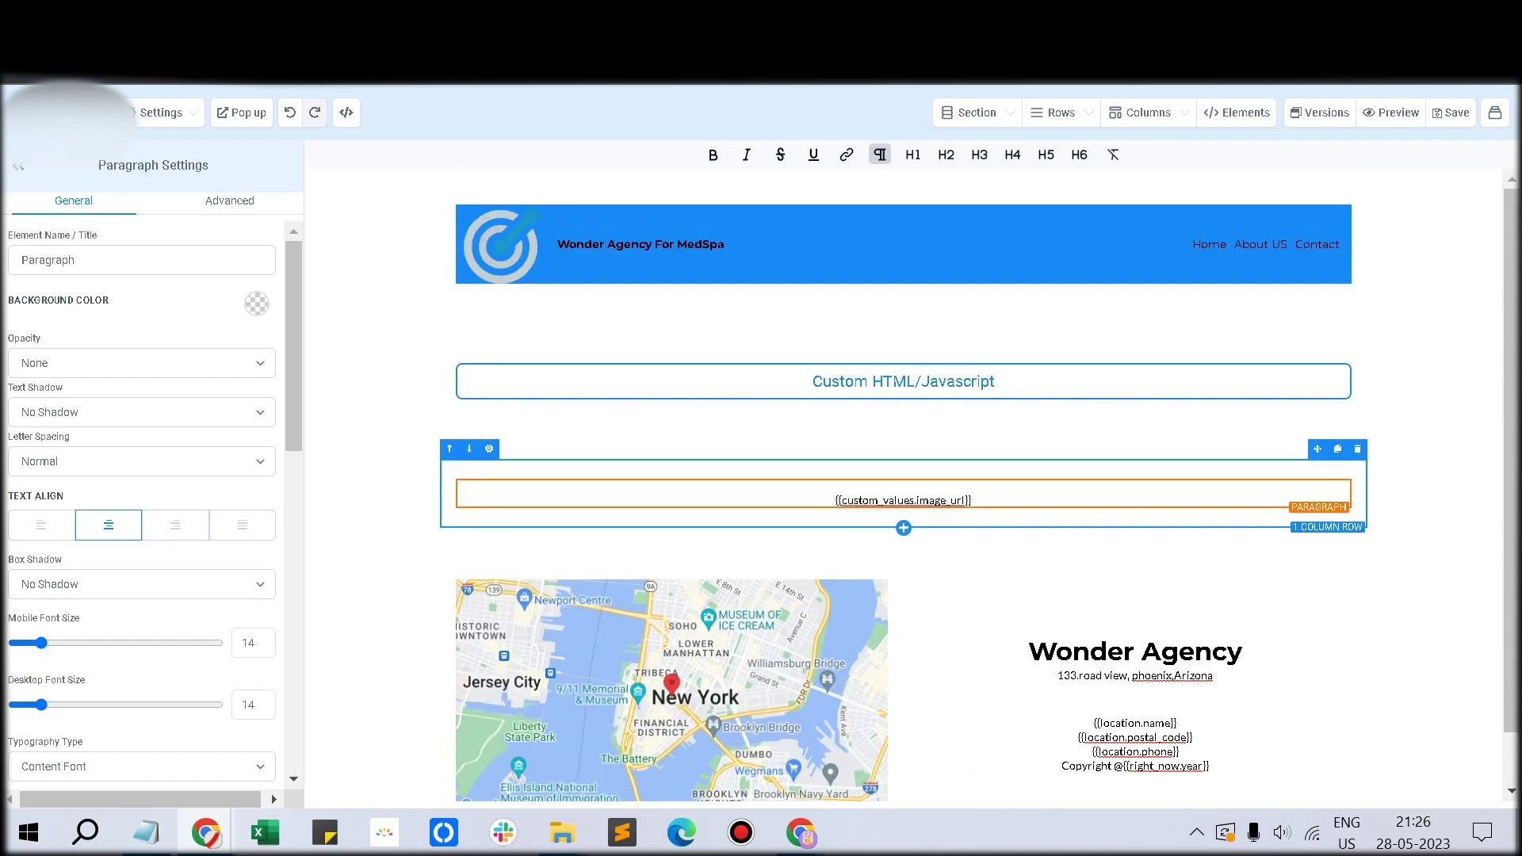
scroll(904, 639, down, 1)
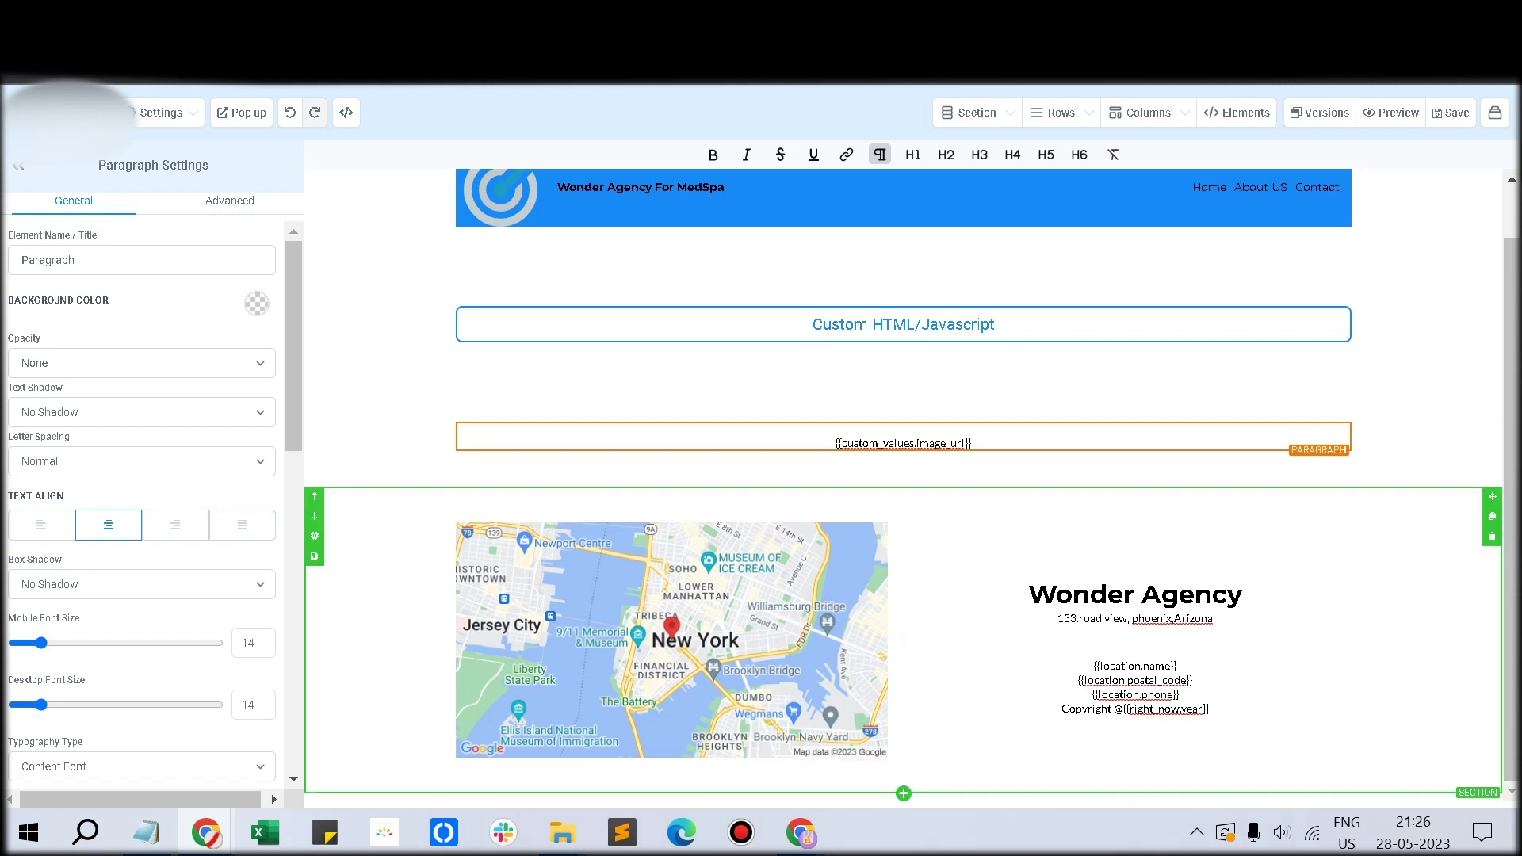
scroll(904, 444, up, 1)
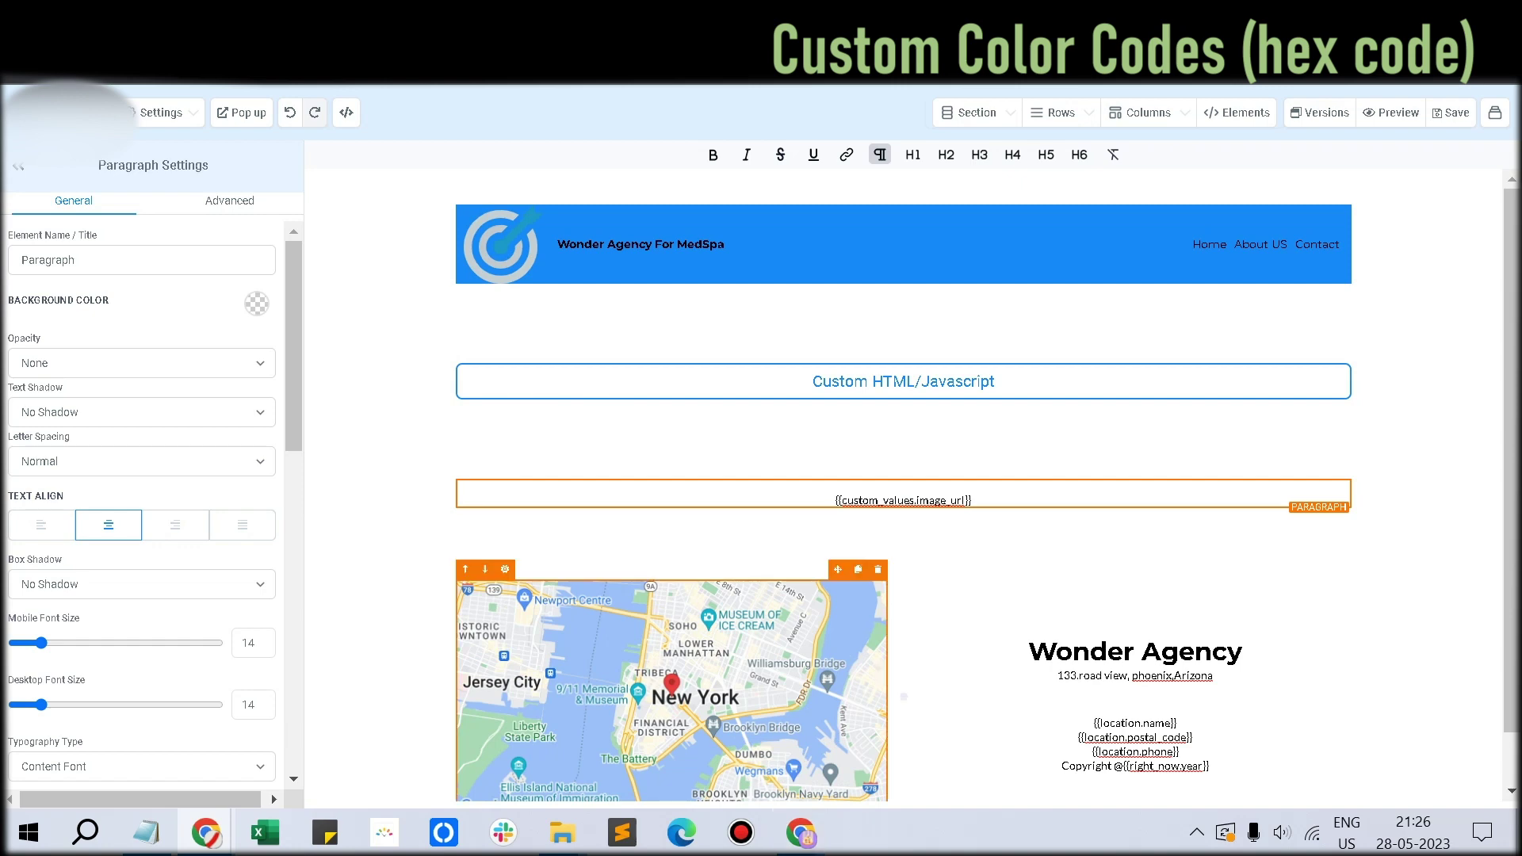
Select the Wonder Agency headline, switch to the dental website in Chrome and sample the Office Locations card's blue background with ColorPick Eyedropper
scroll(951, 555, down, 1)
click(1091, 594)
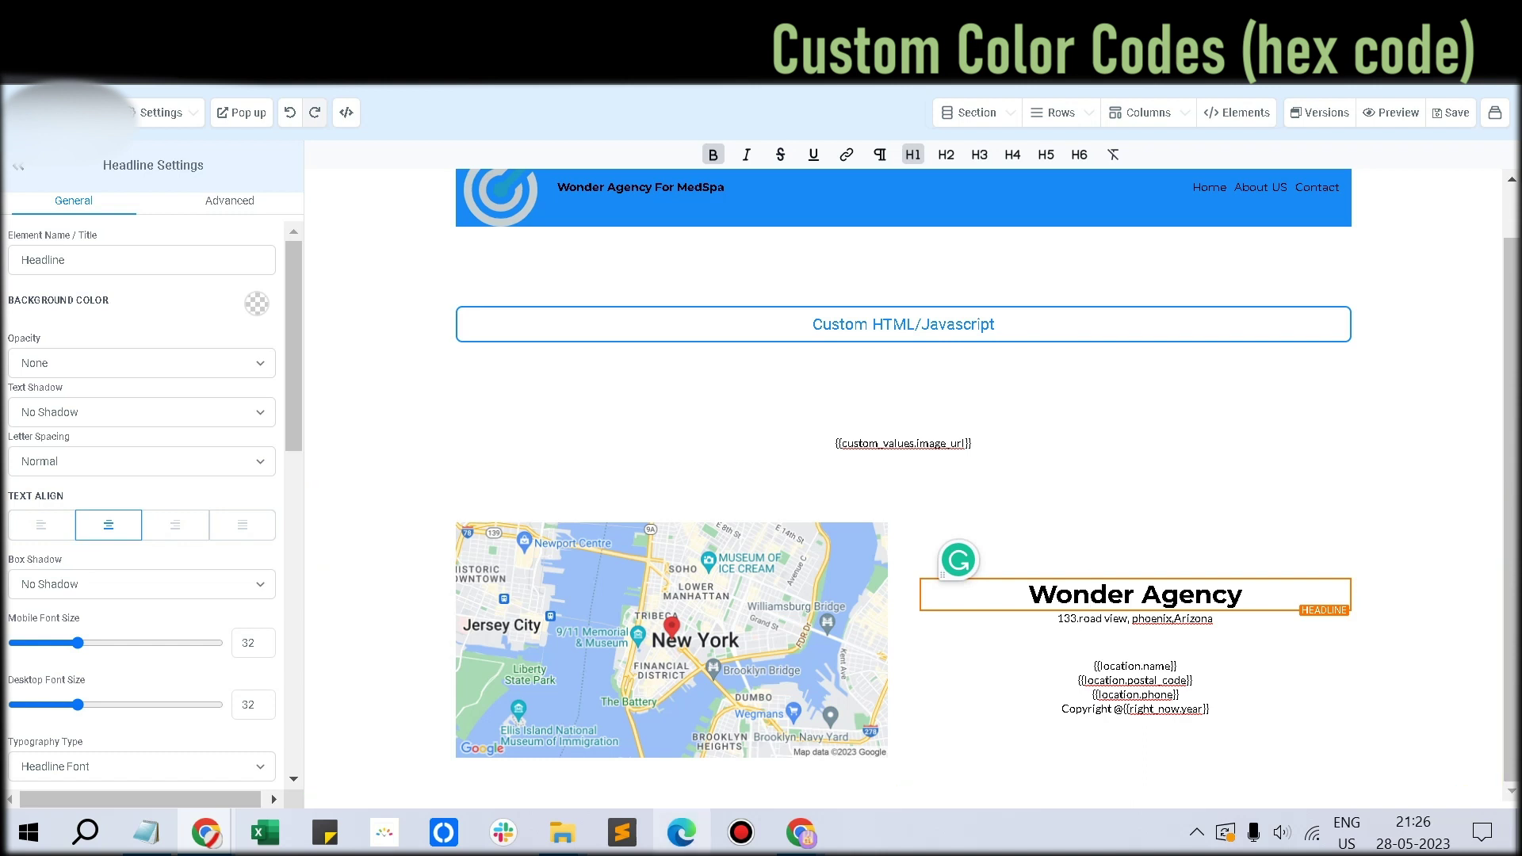
mouse_move(801, 832)
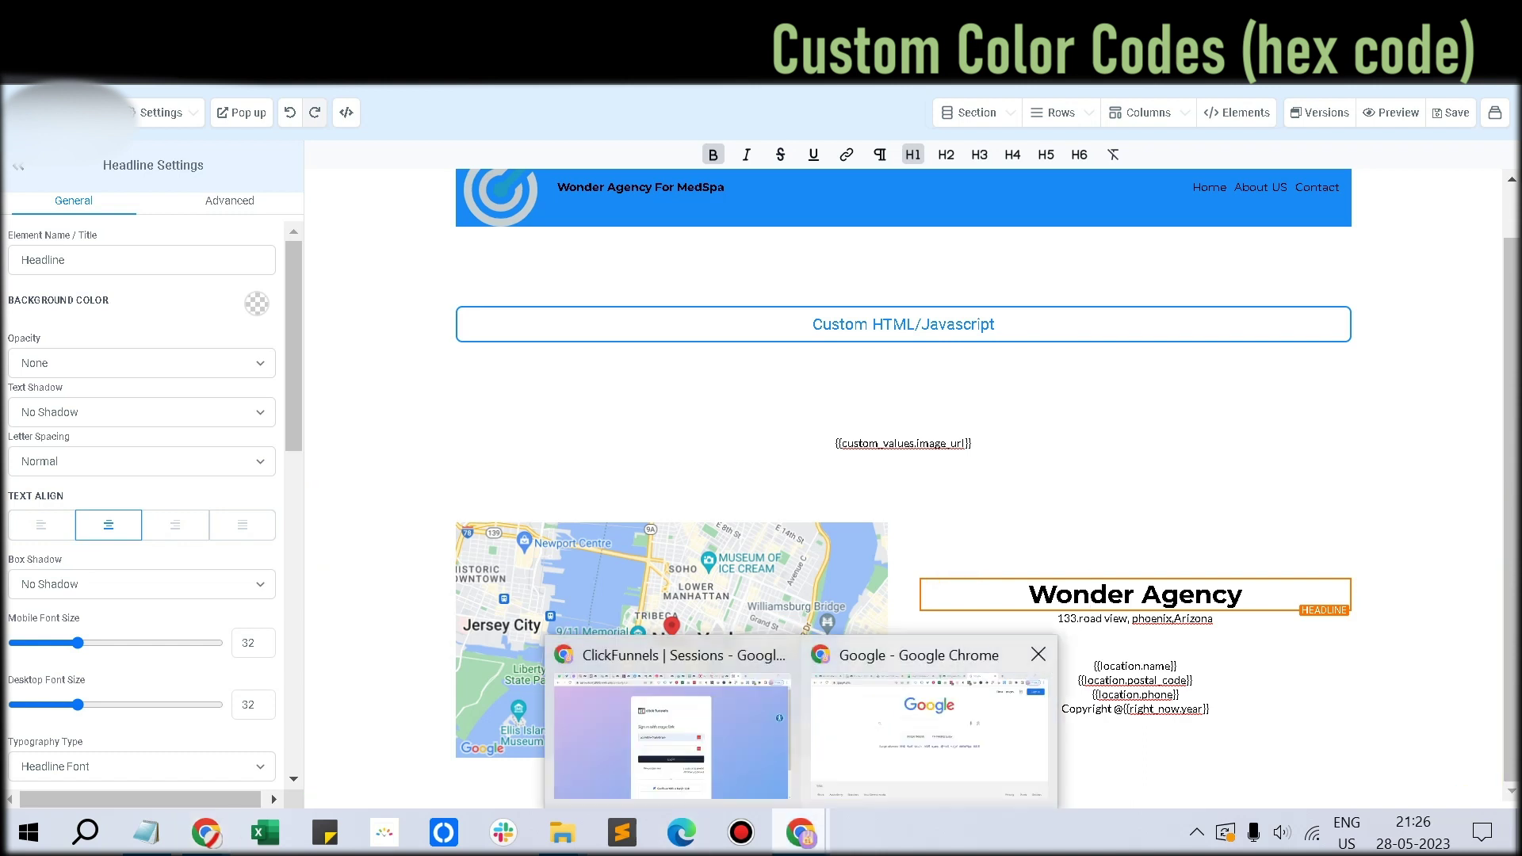
click(929, 726)
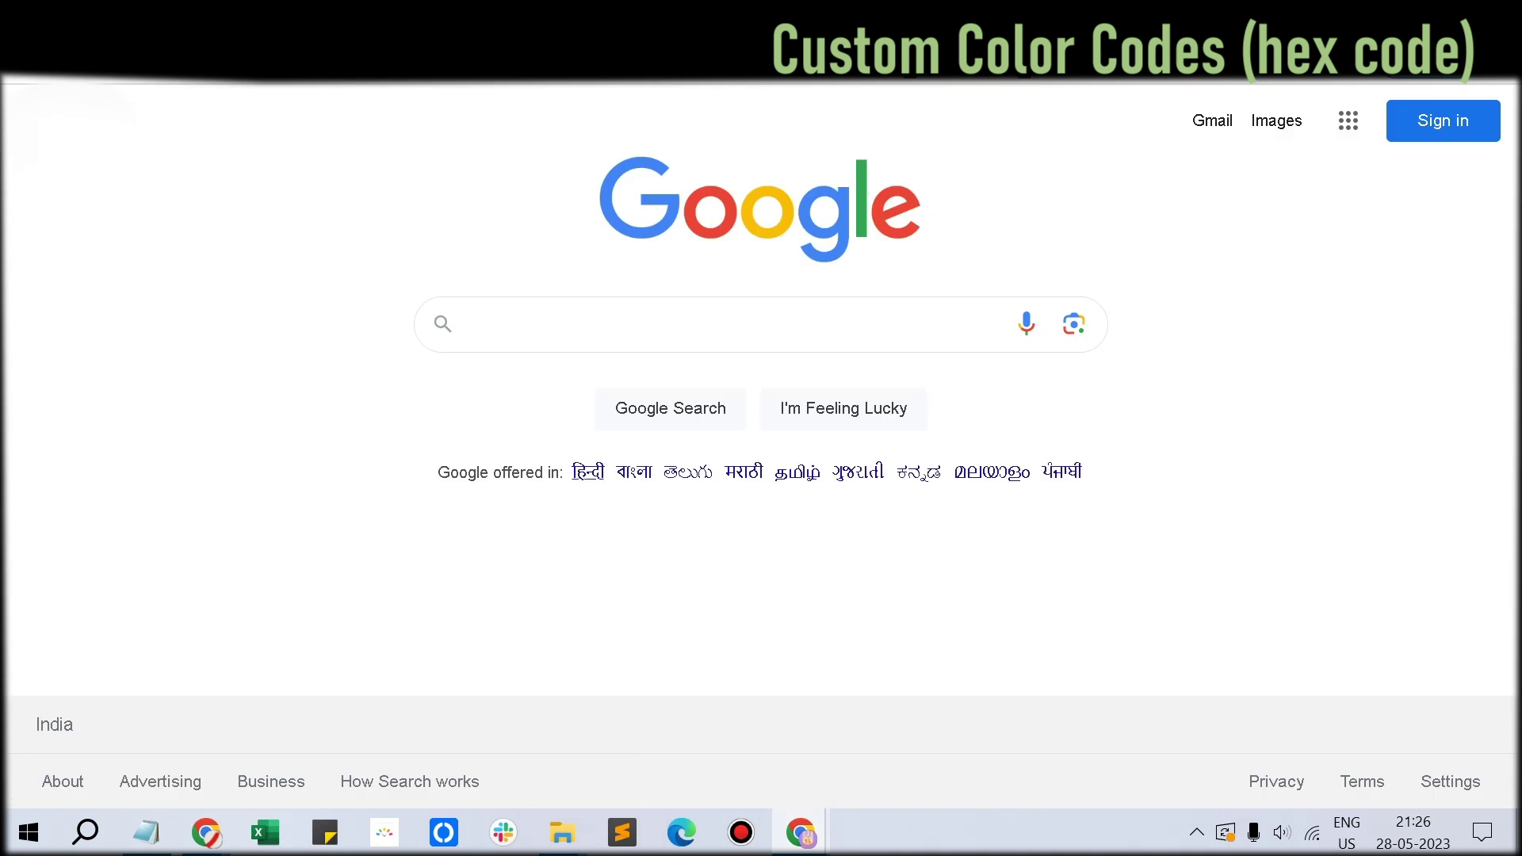
key(ctrl+t)
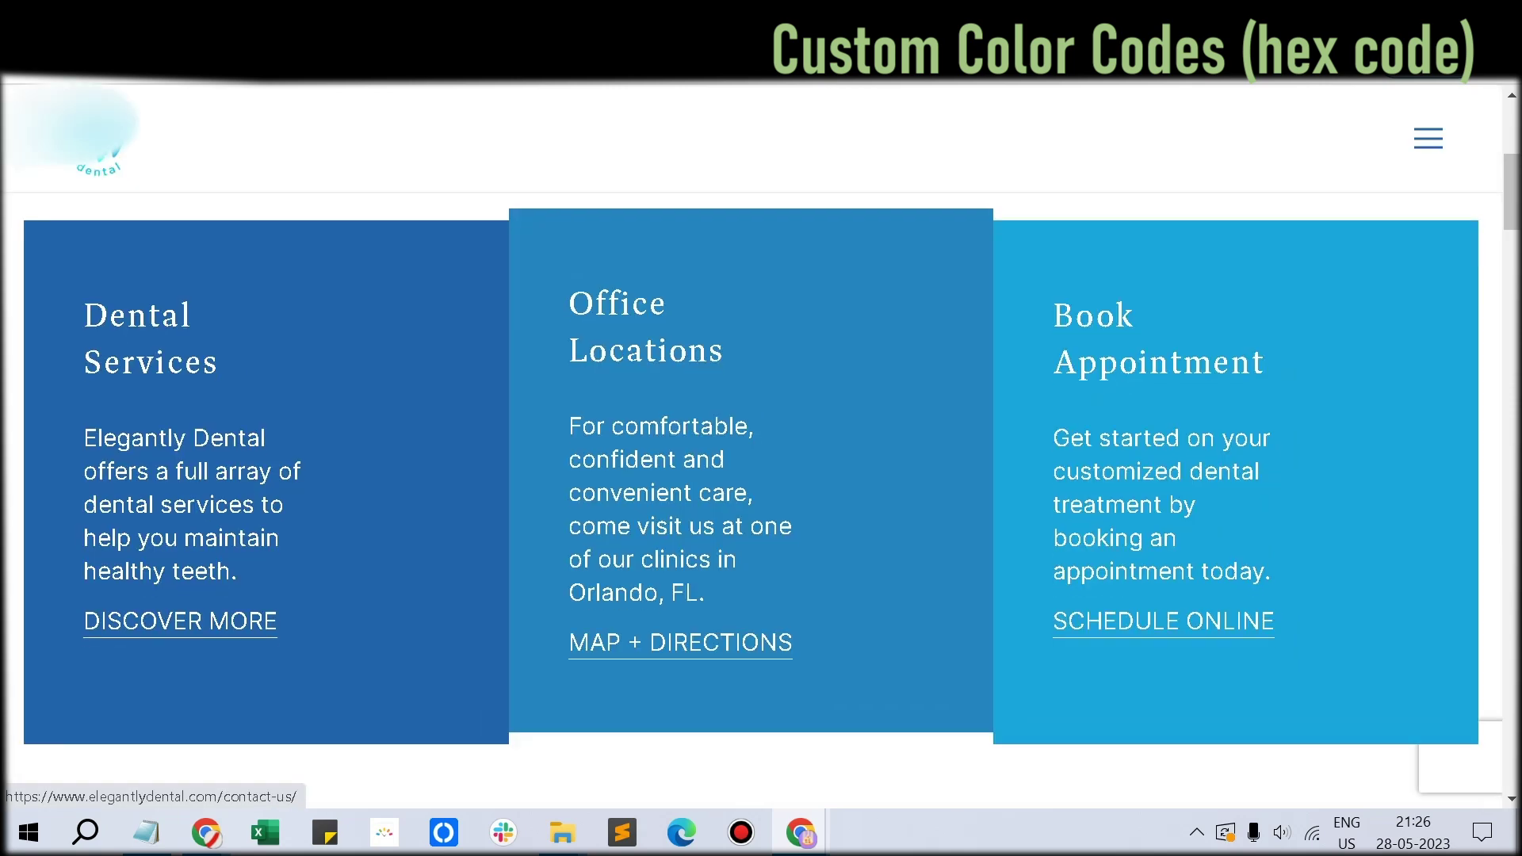
click(1131, 61)
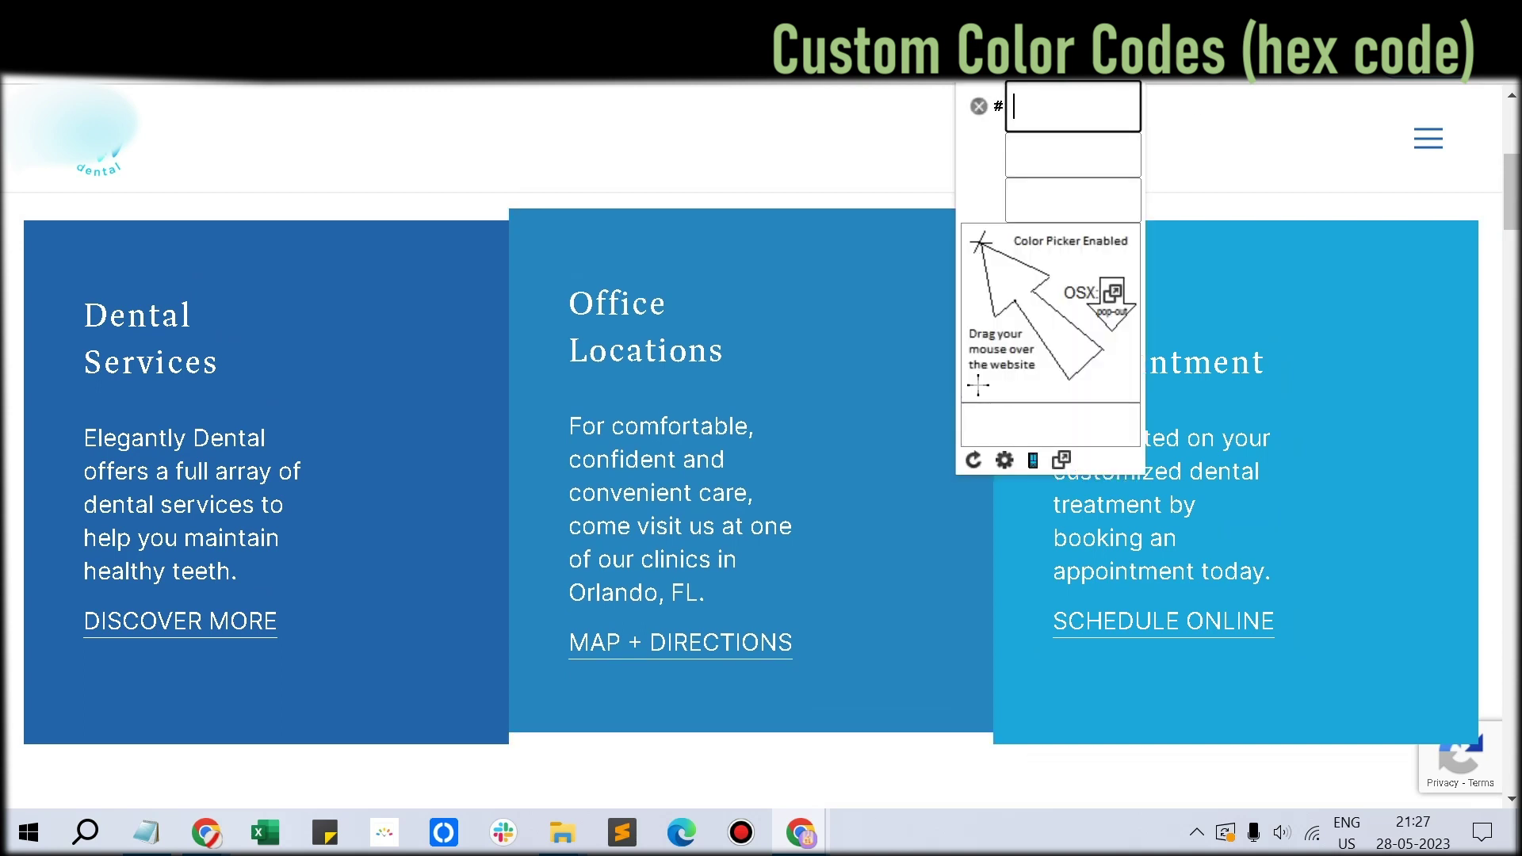
key(Escape)
click(1131, 61)
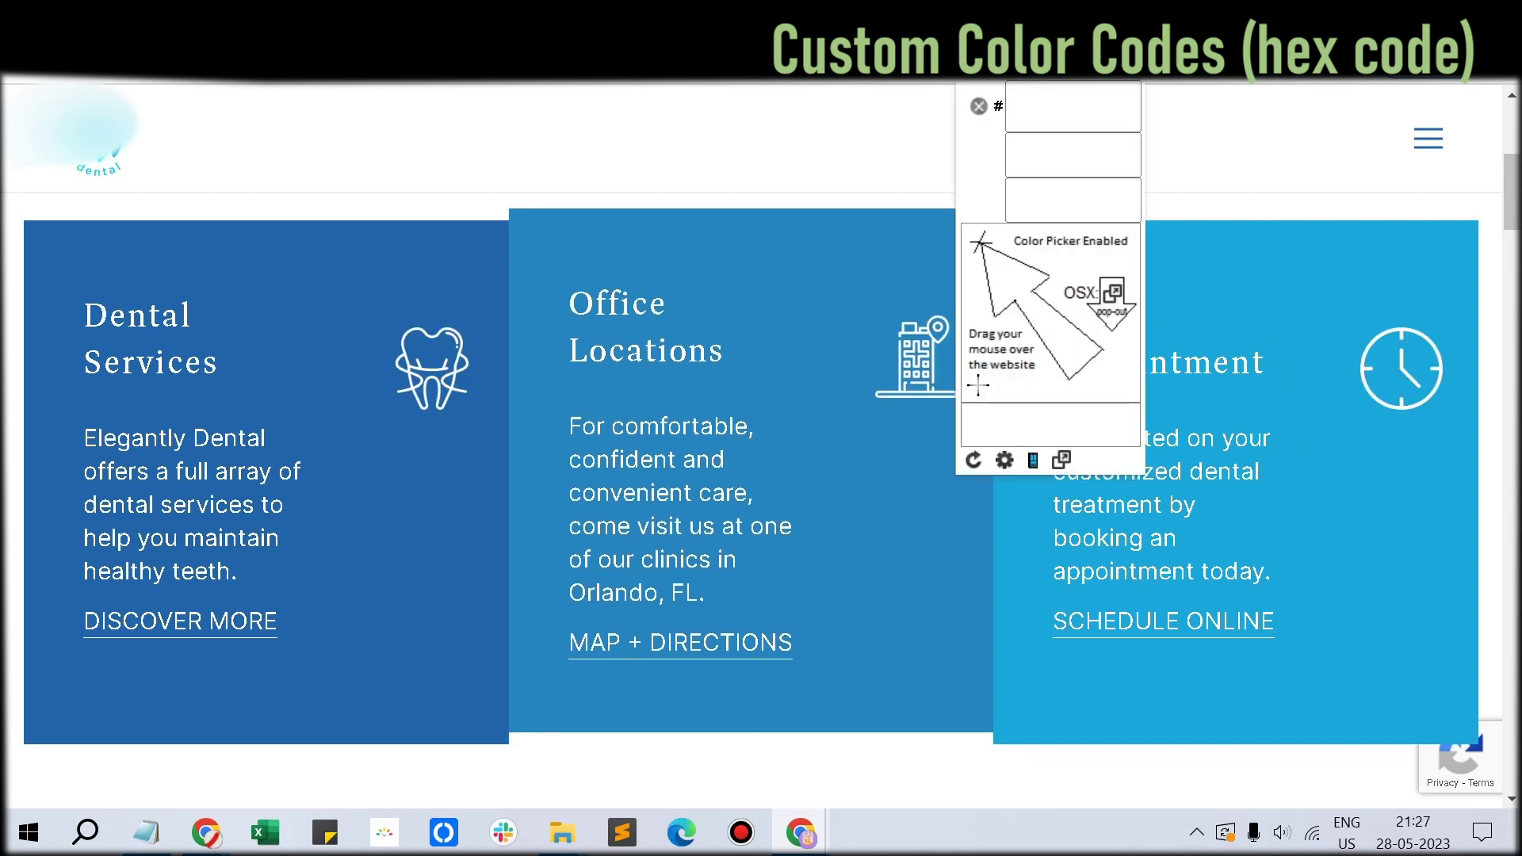
key(Escape)
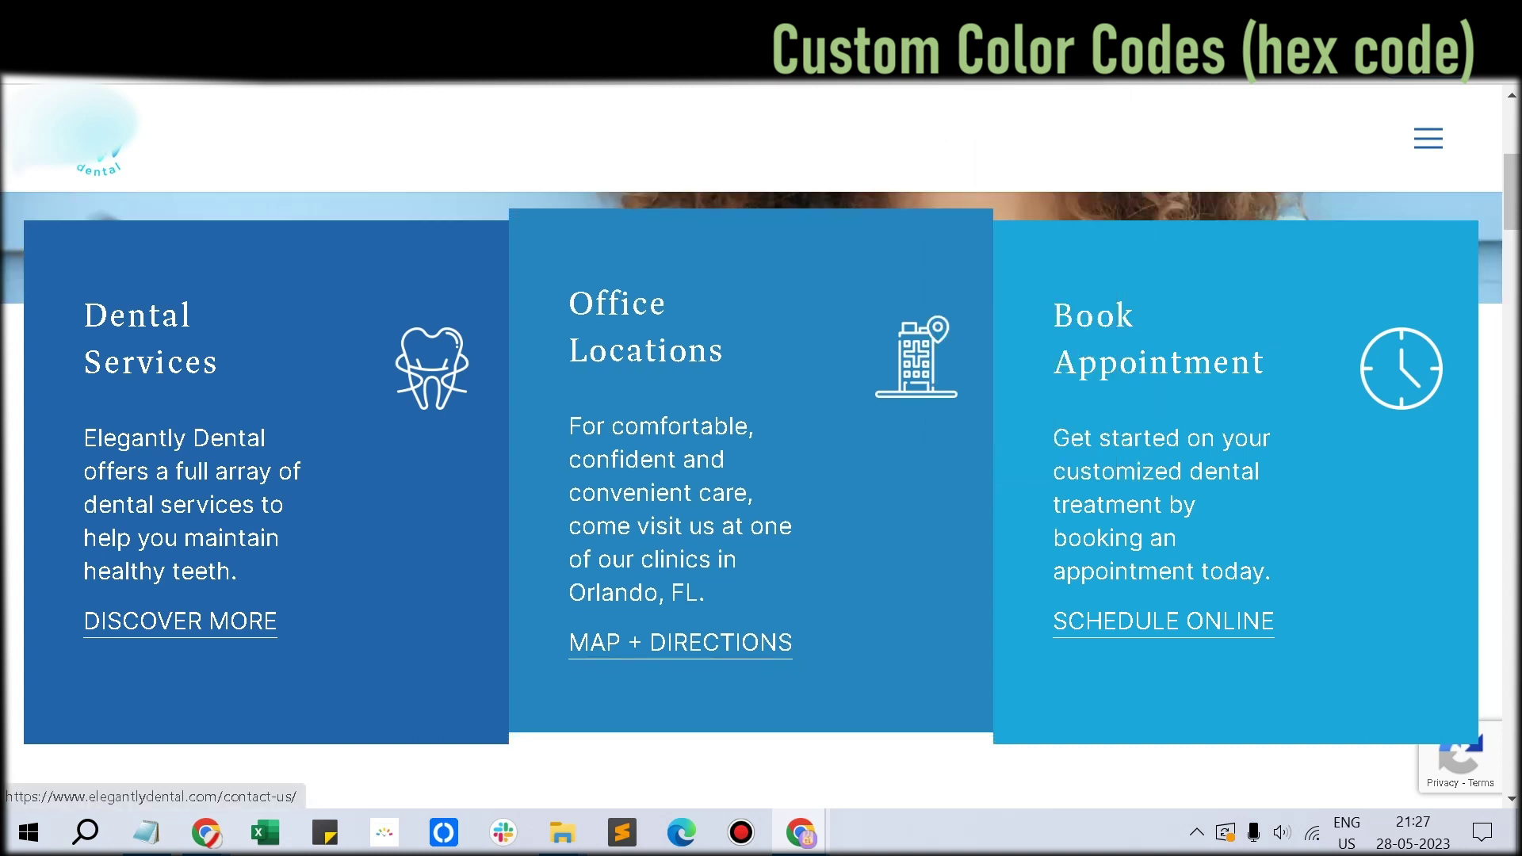
click(1131, 61)
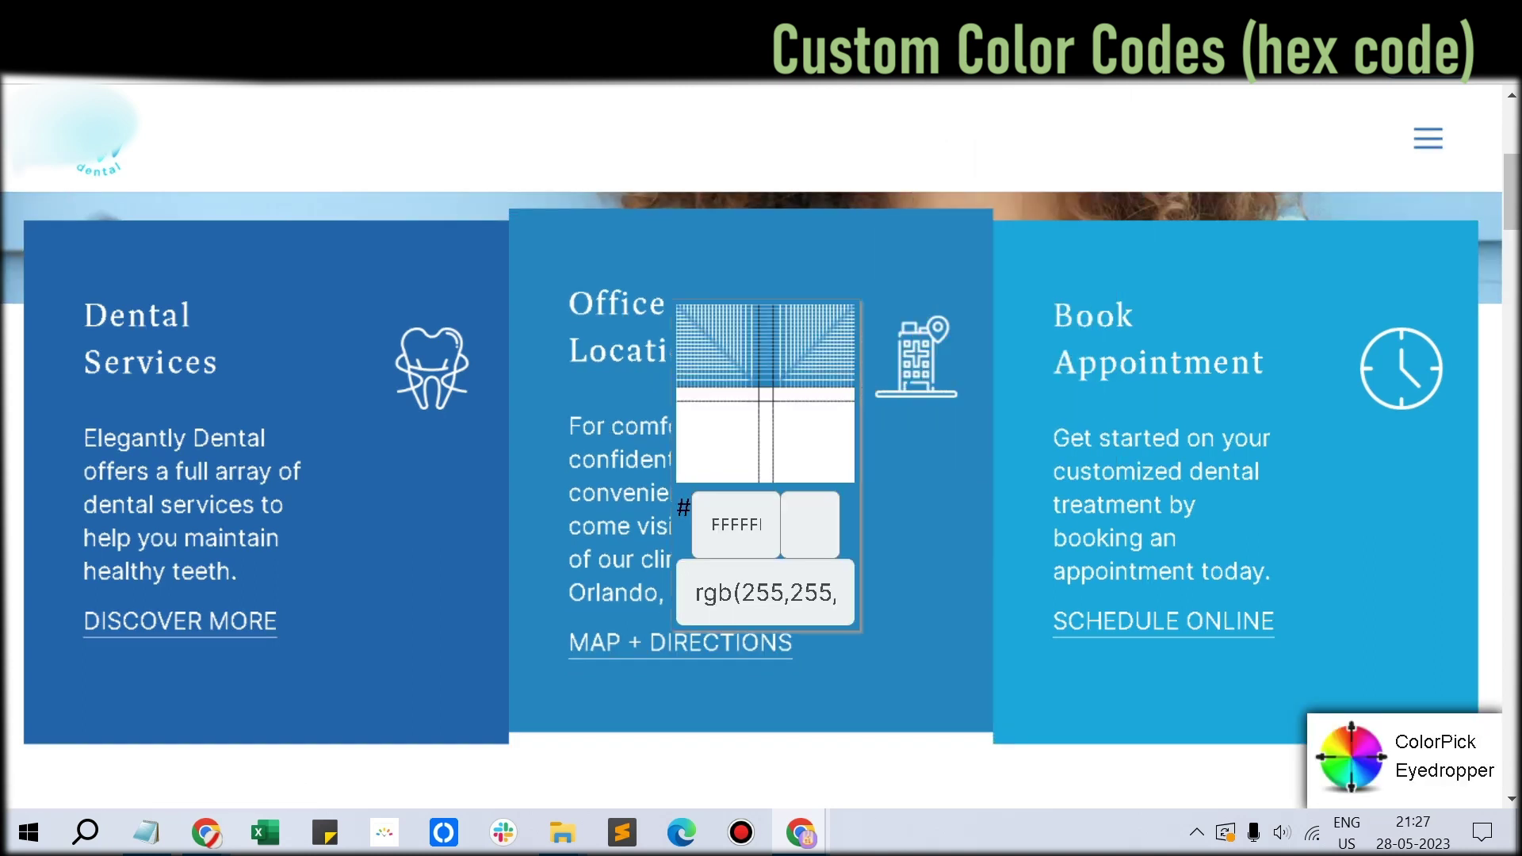
click(773, 357)
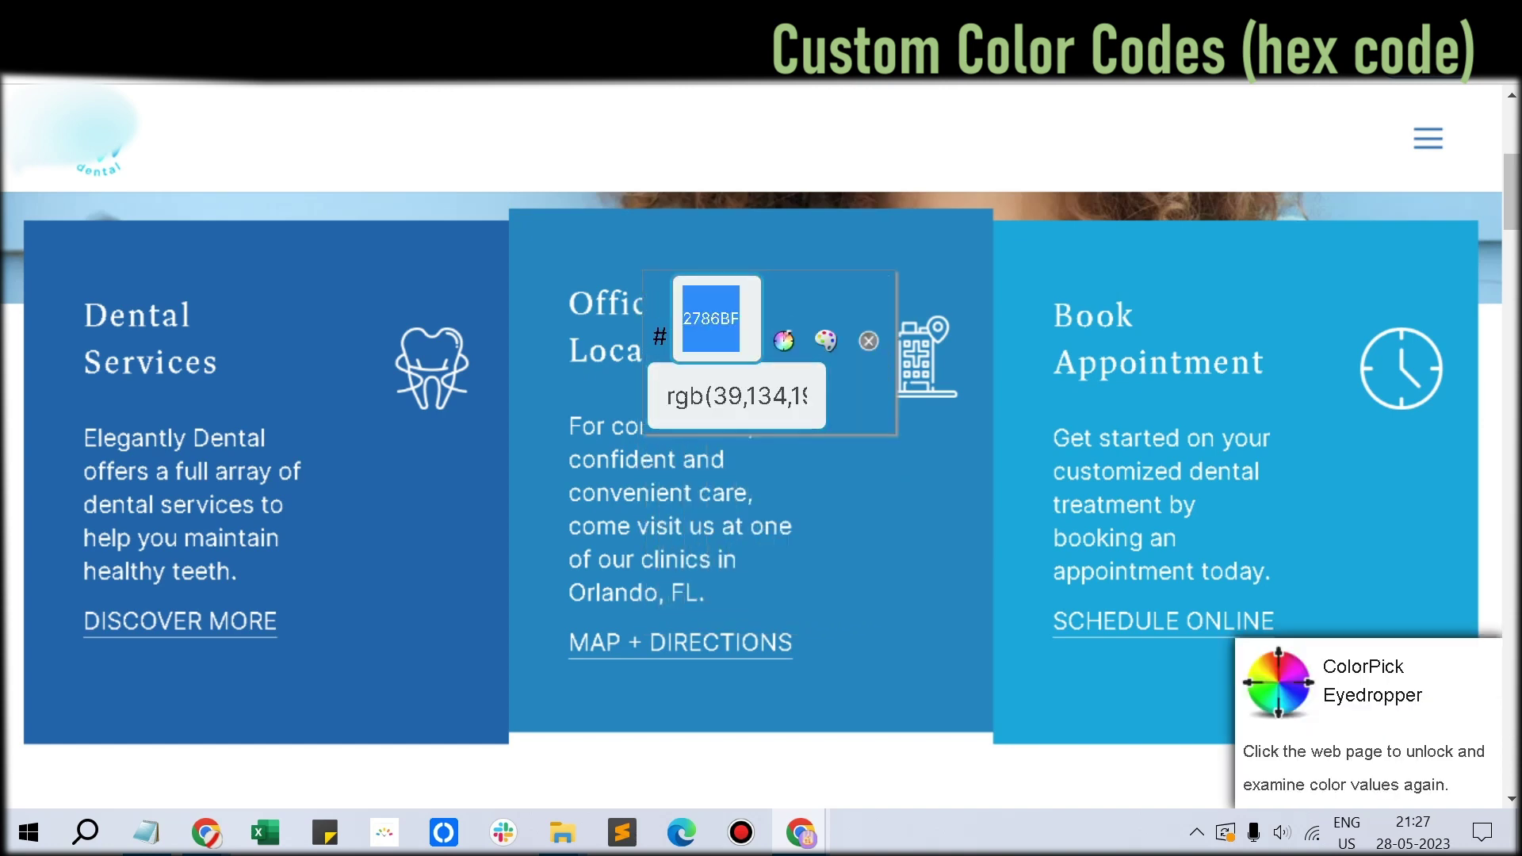
Return to the GoHighLevel page editor and add #2786BF as a custom color for the Wonder Agency headline's Color option
click(388, 721)
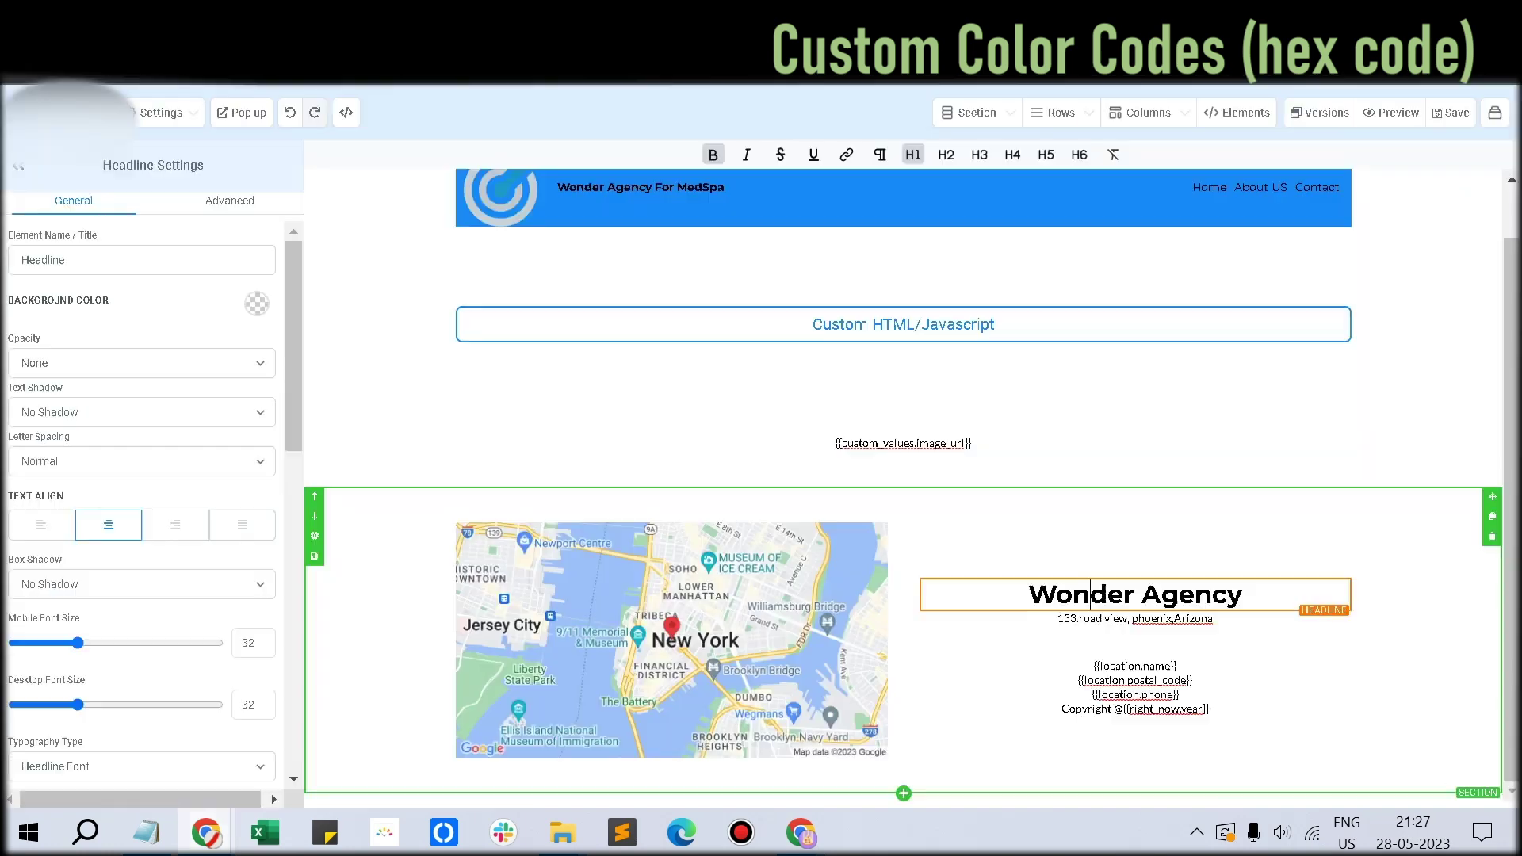
scroll(142, 508, down, 5)
scroll(143, 507, up, 10)
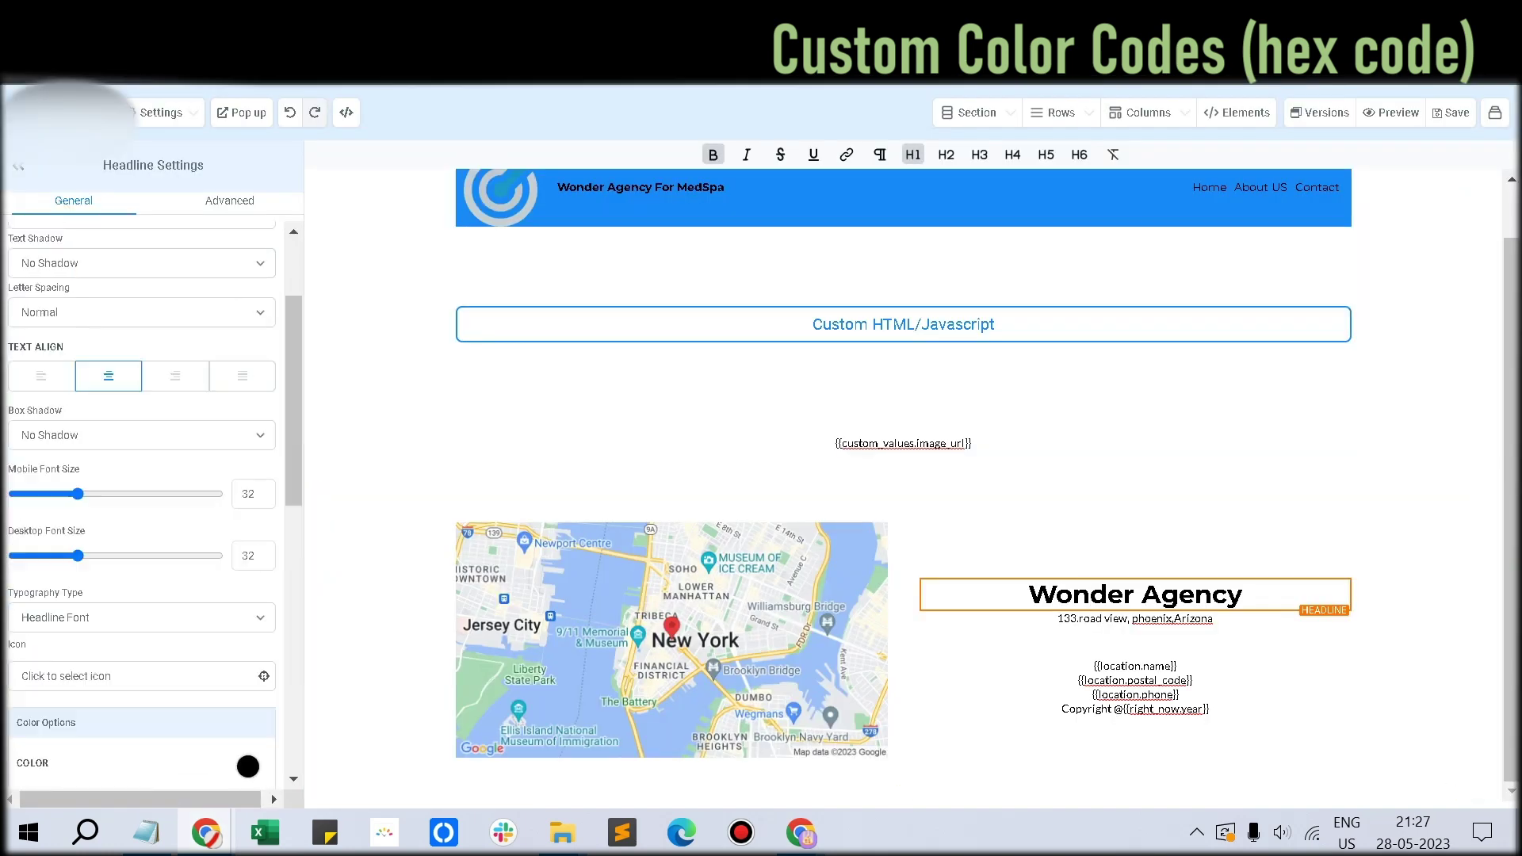
scroll(143, 507, down, 1)
scroll(142, 508, down, 3)
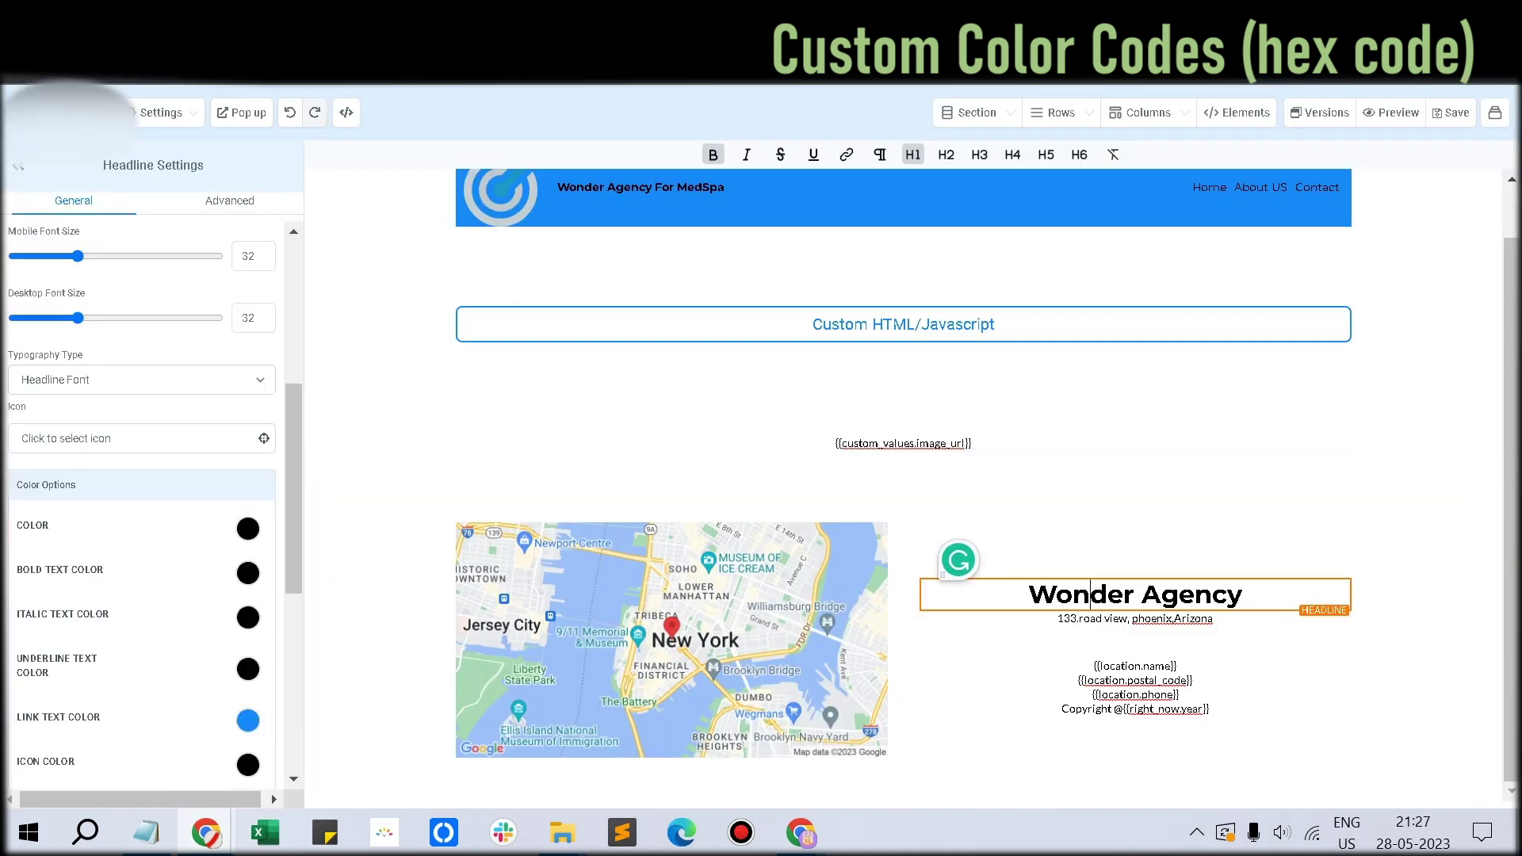
click(248, 528)
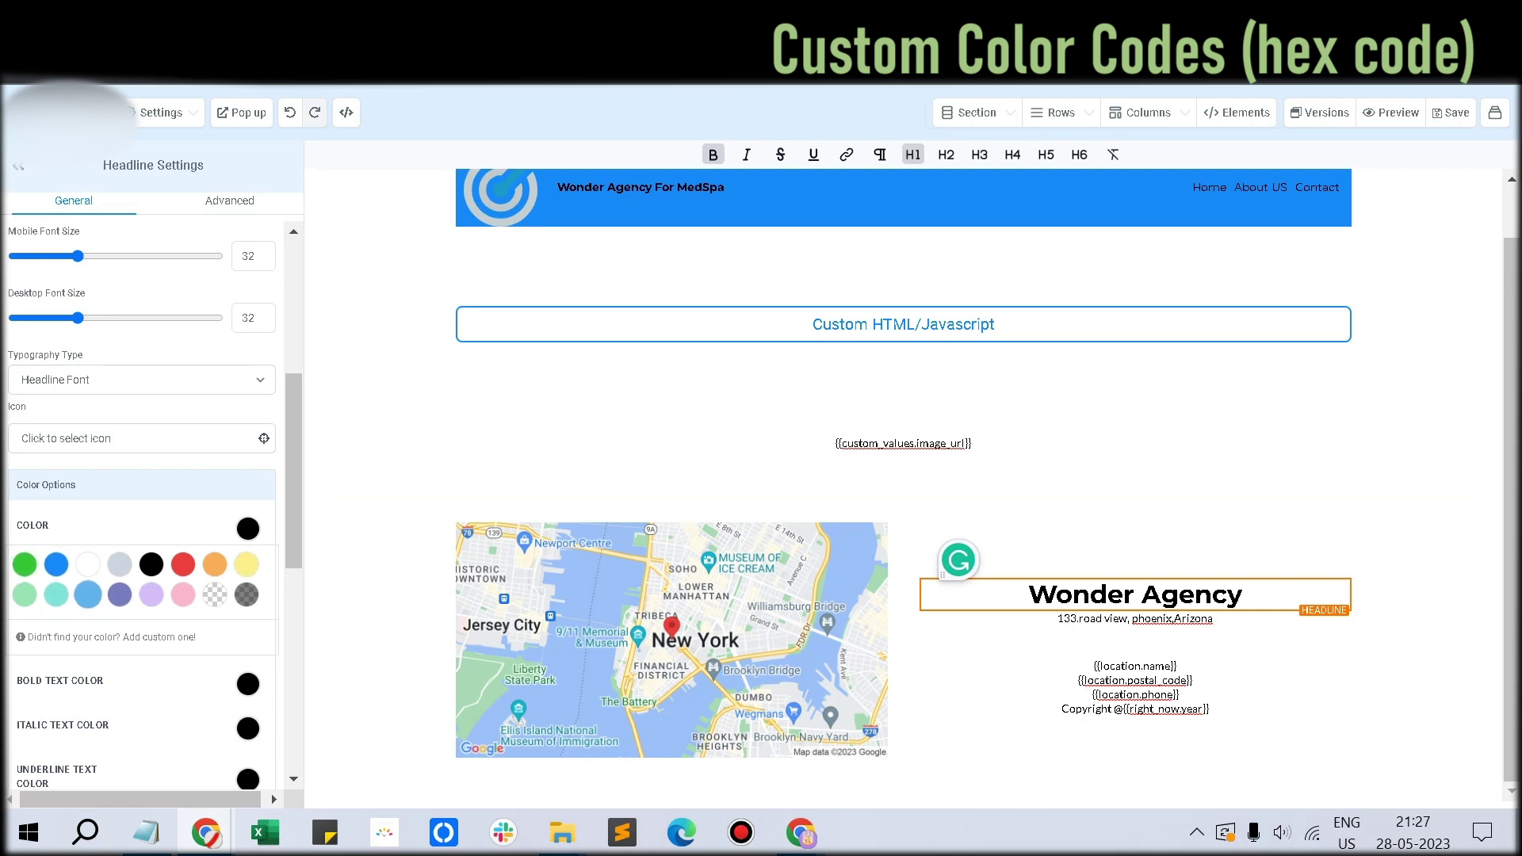
click(111, 636)
click(65, 695)
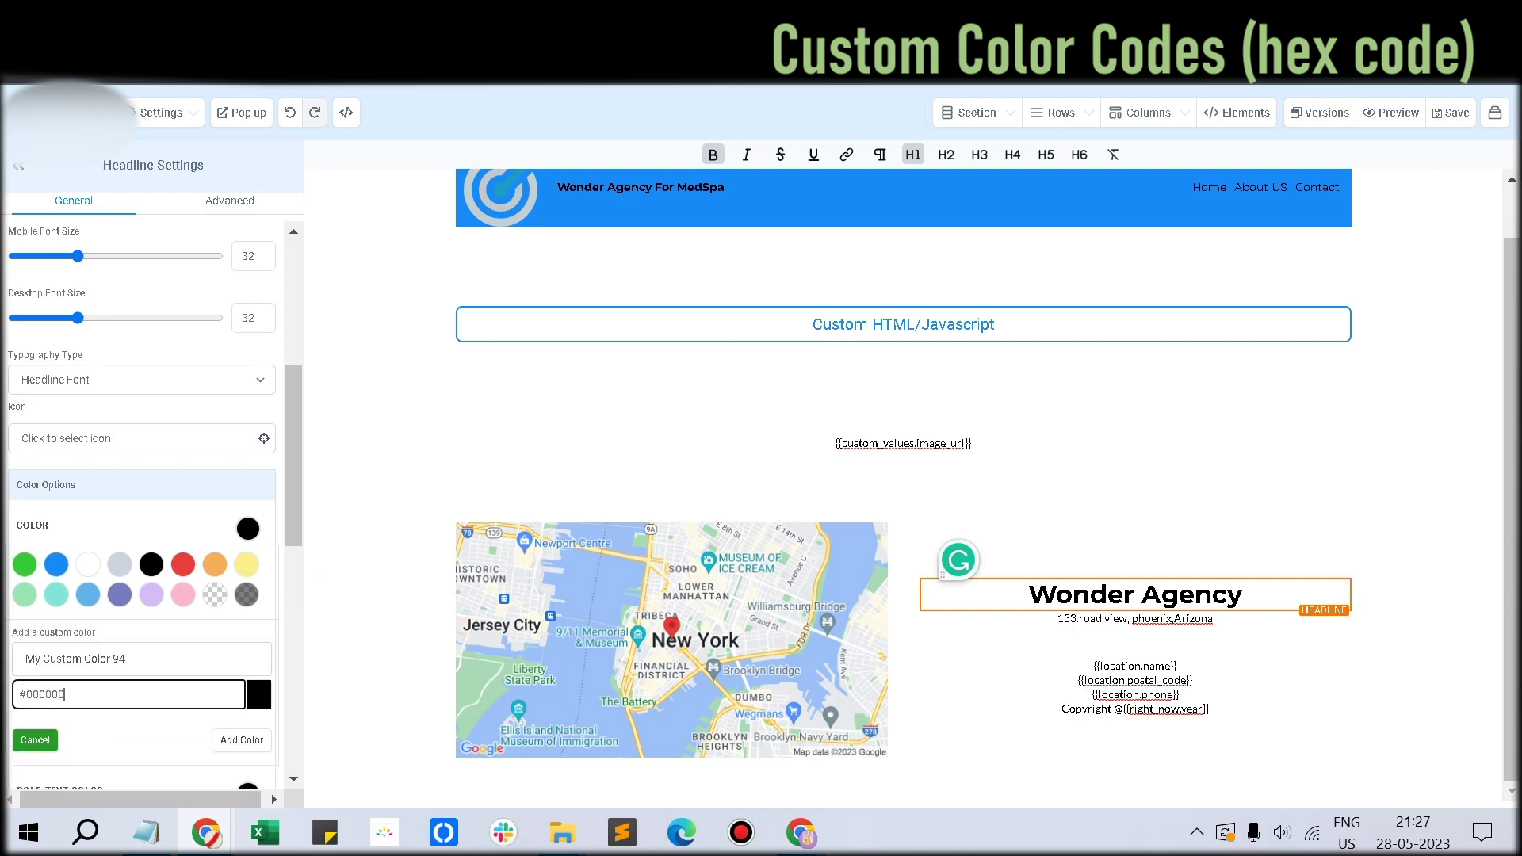
key(ctrl+a)
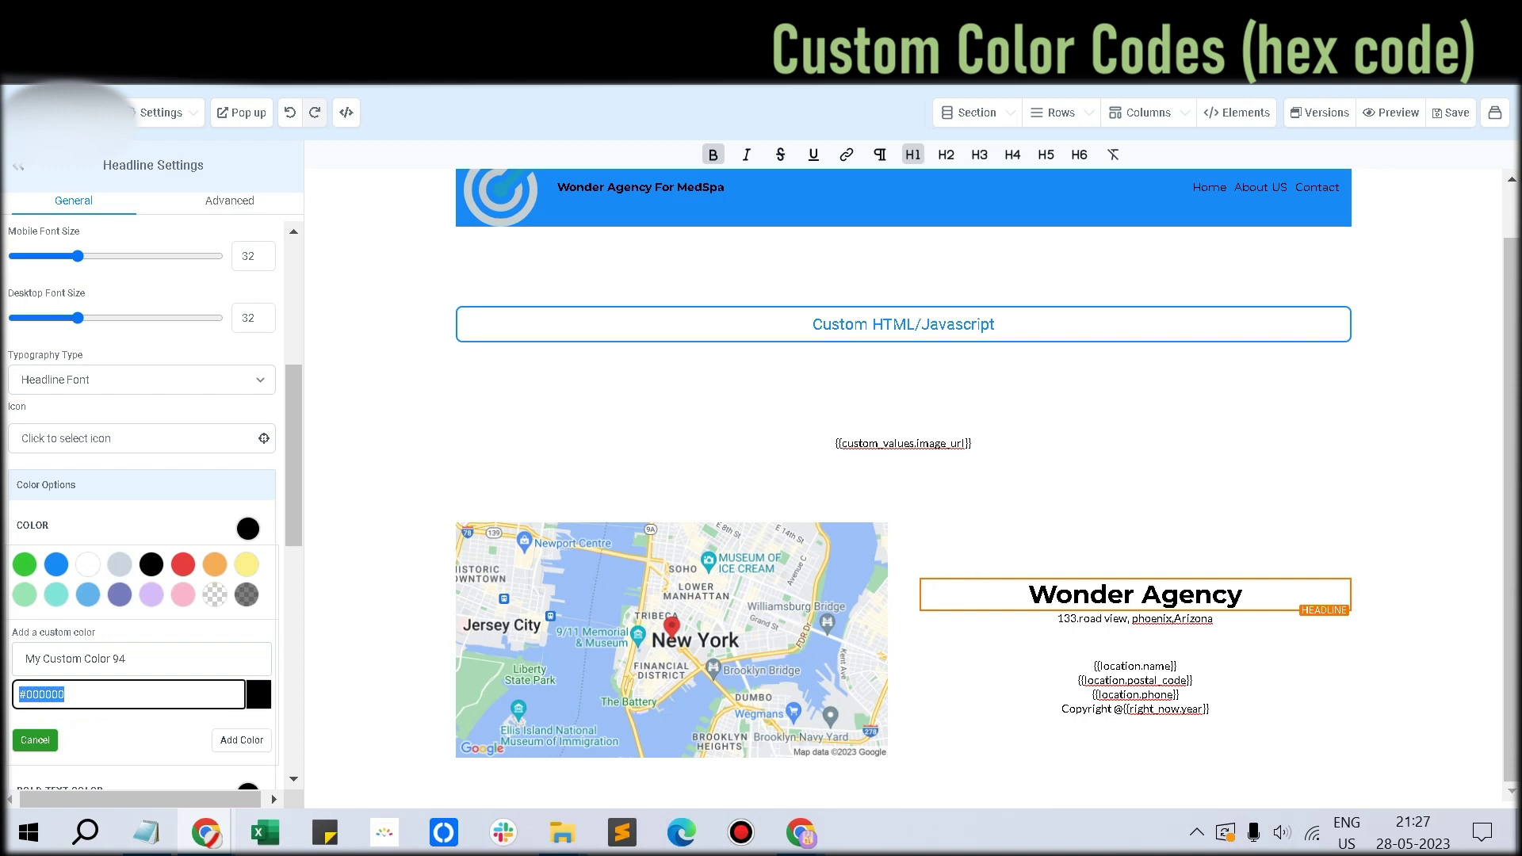
text(2786BF)
text(#)
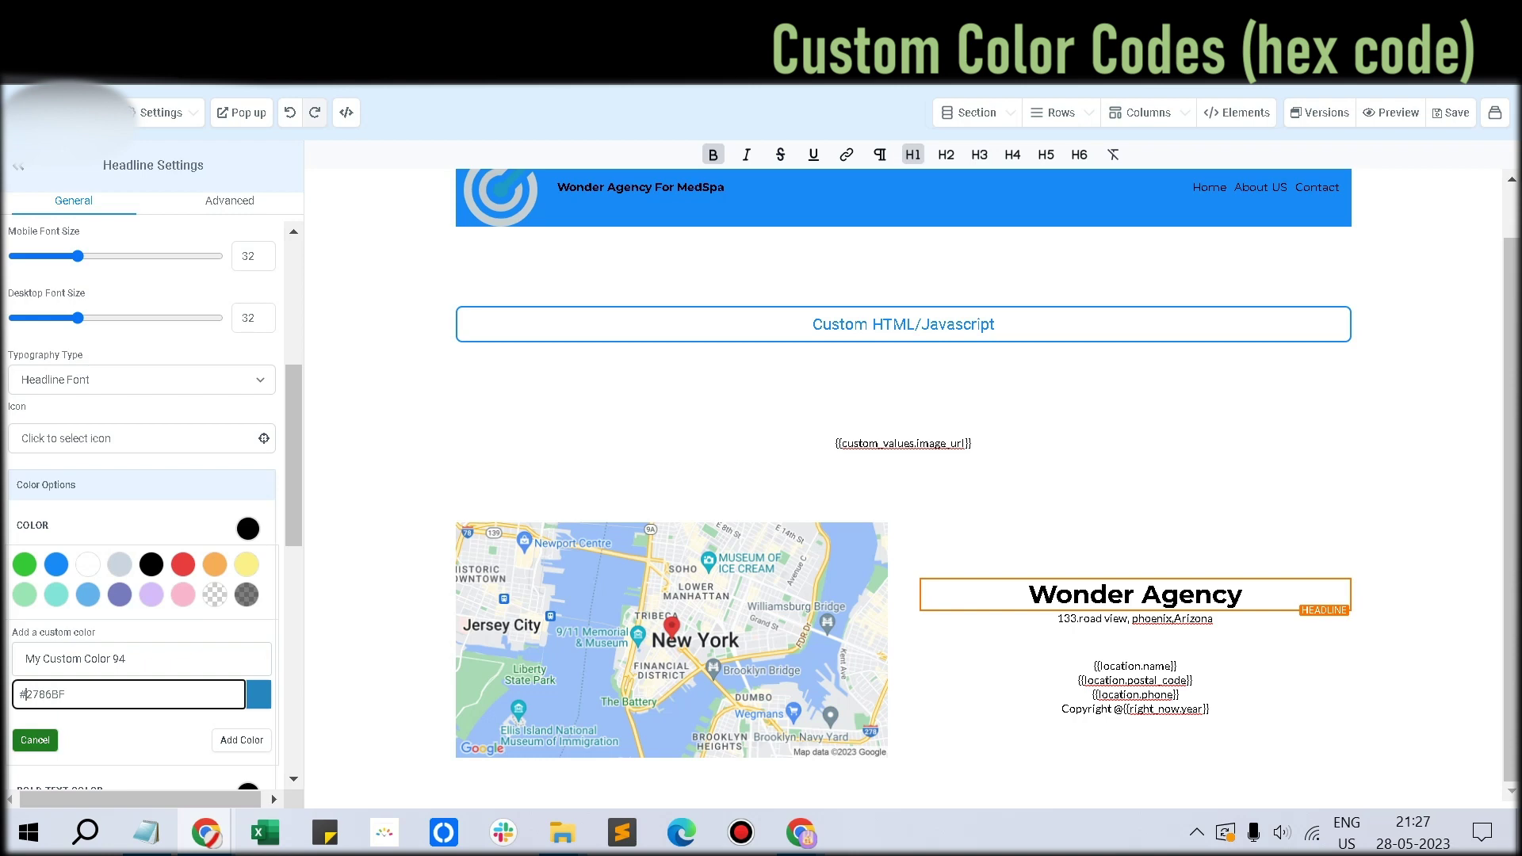
click(242, 739)
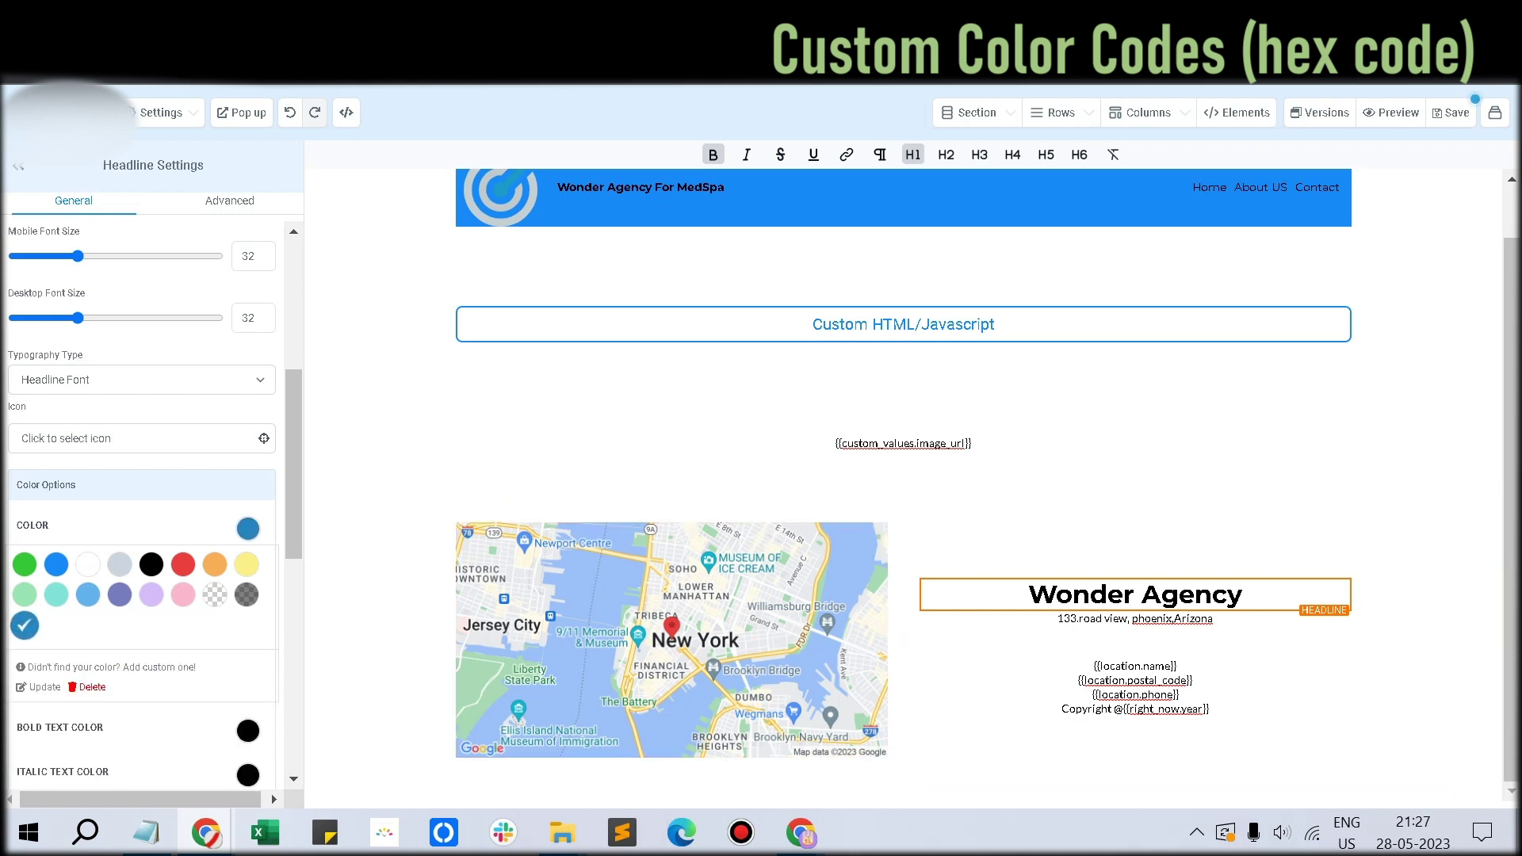
Set the headline's bold text color to the custom #2786BF blue and save the page
scroll(143, 508, down, 2)
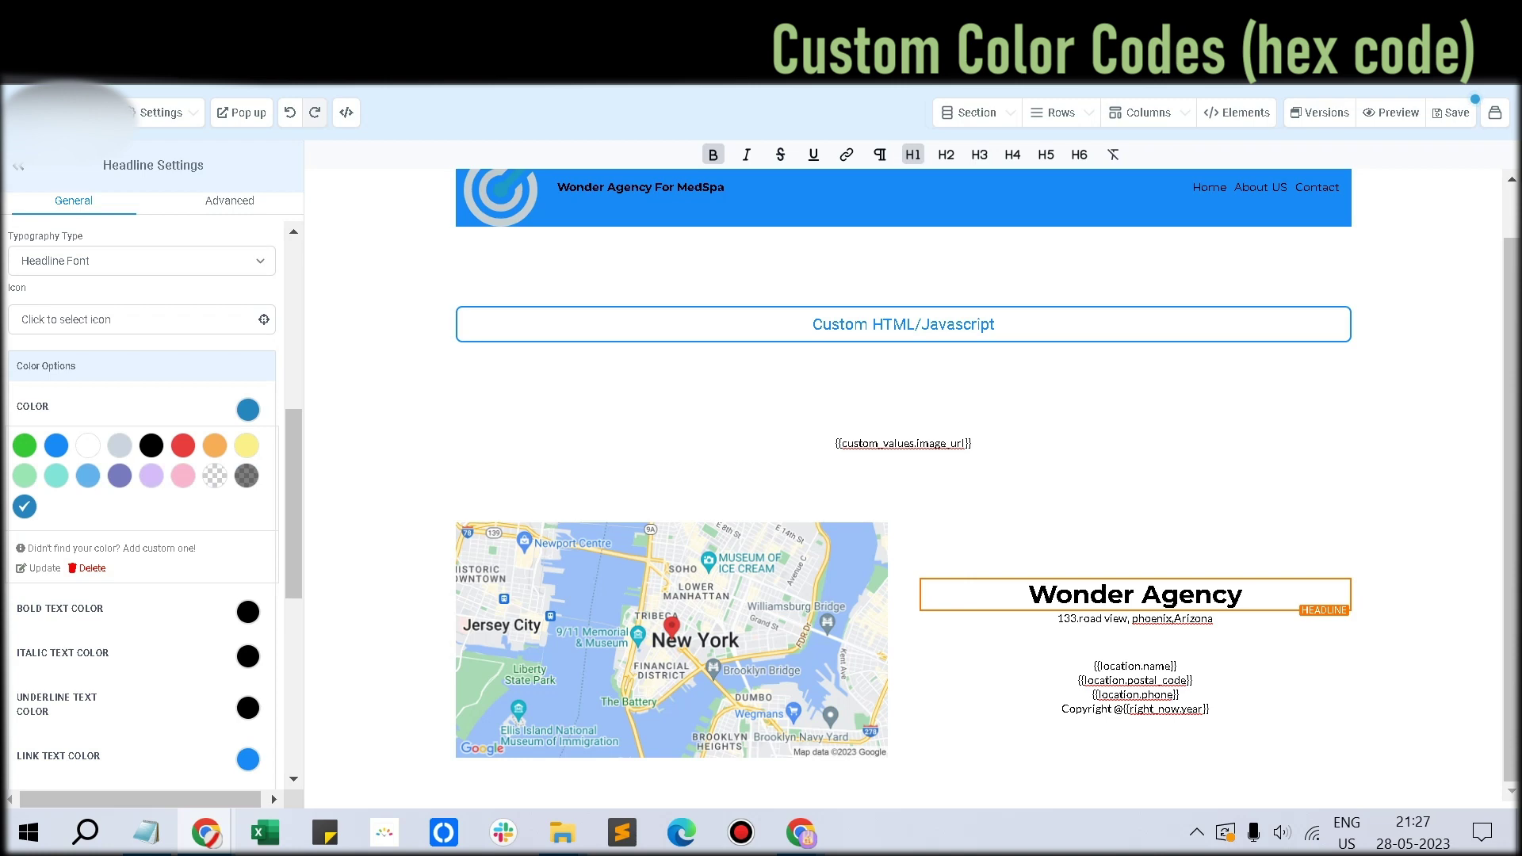
click(248, 613)
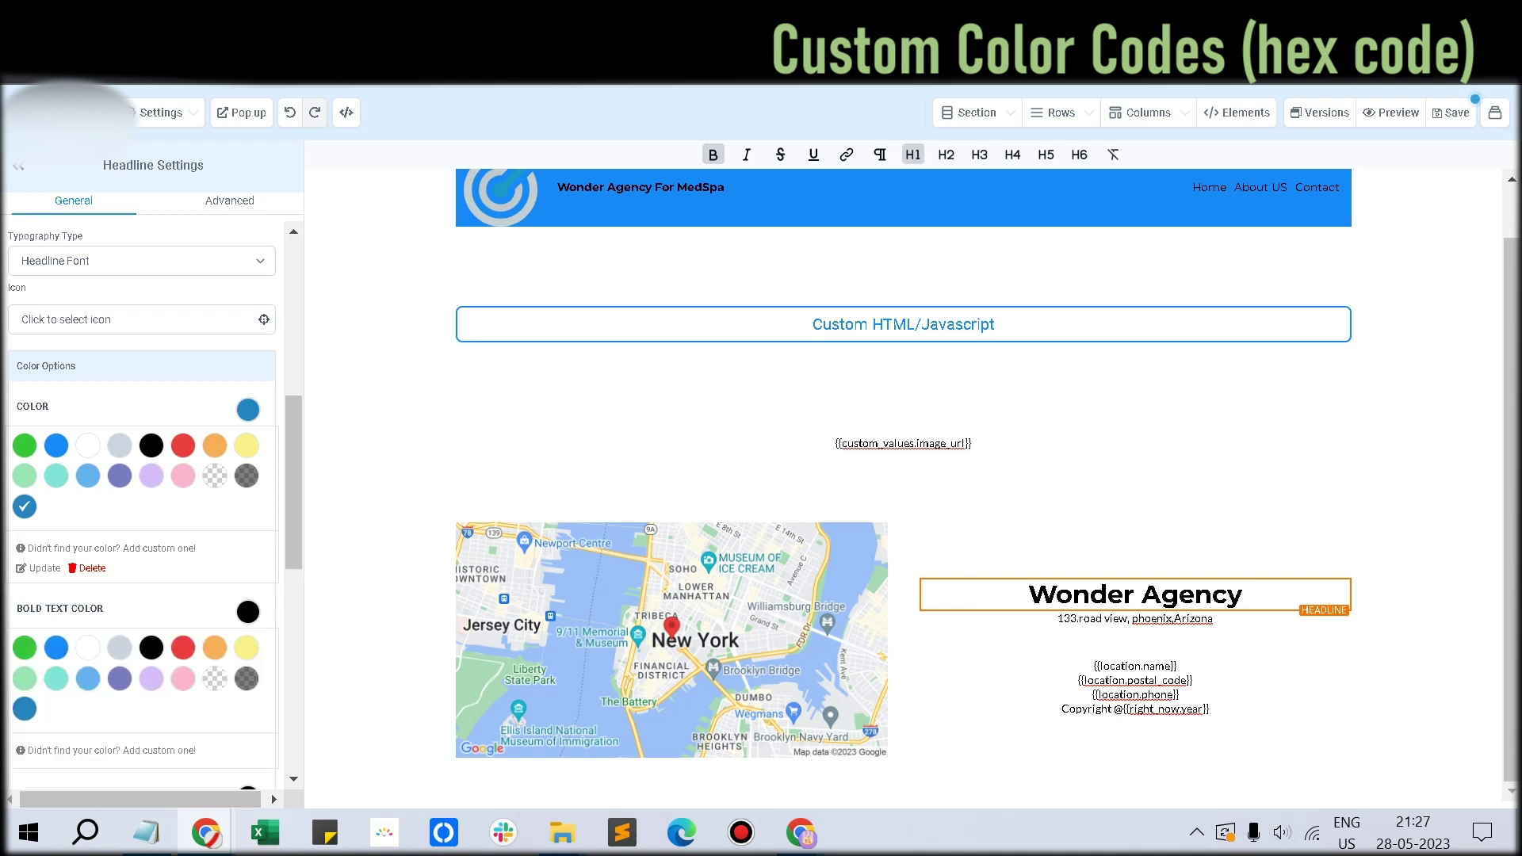
click(24, 708)
scroll(25, 708, down, 4)
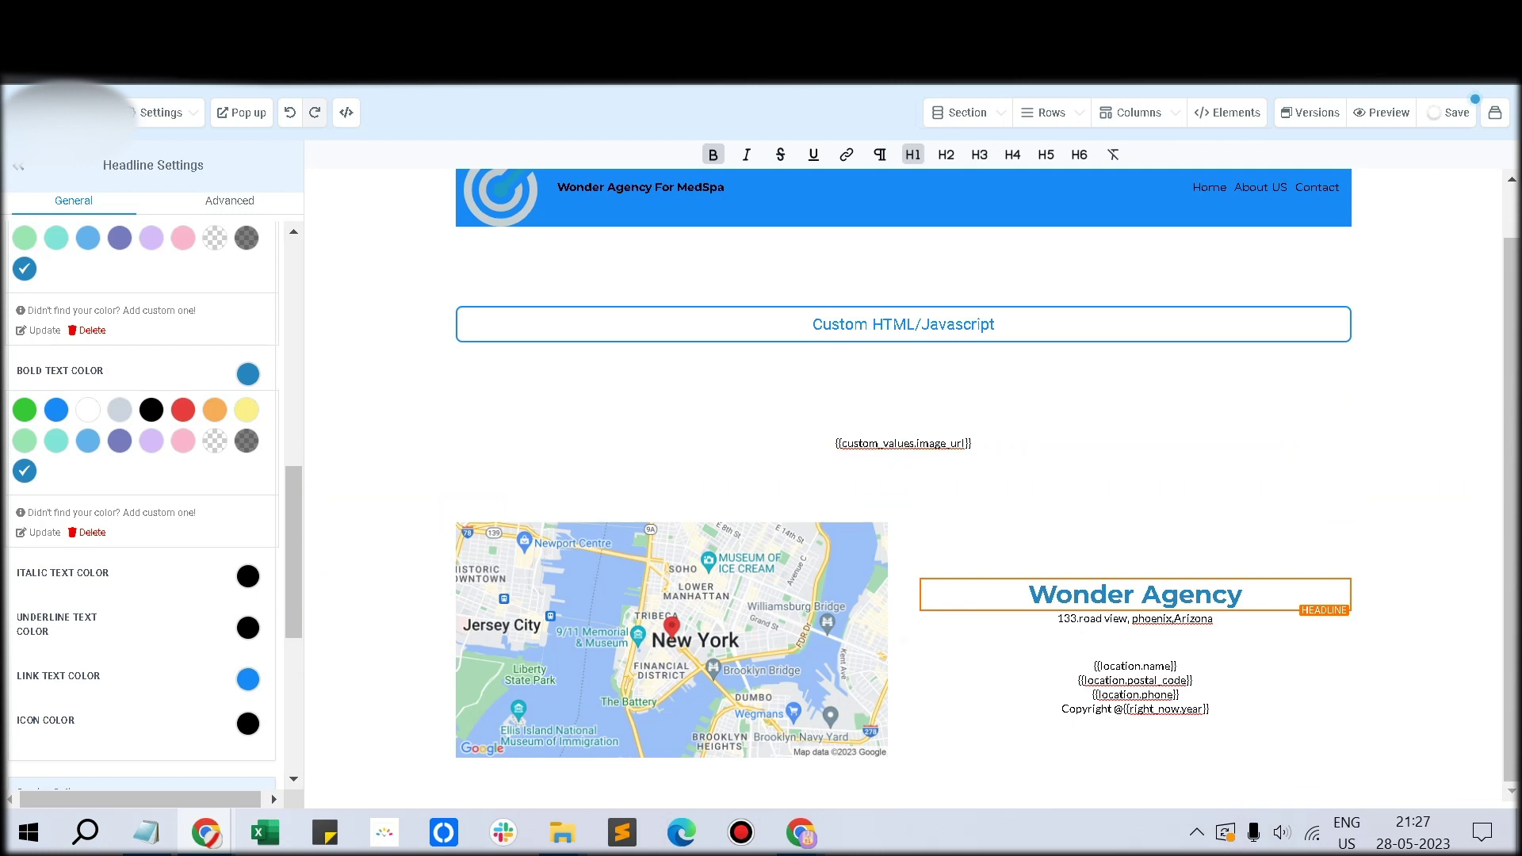
Try light blue and turquoise as the page's background color and settle on light green
scroll(904, 262, up, 1)
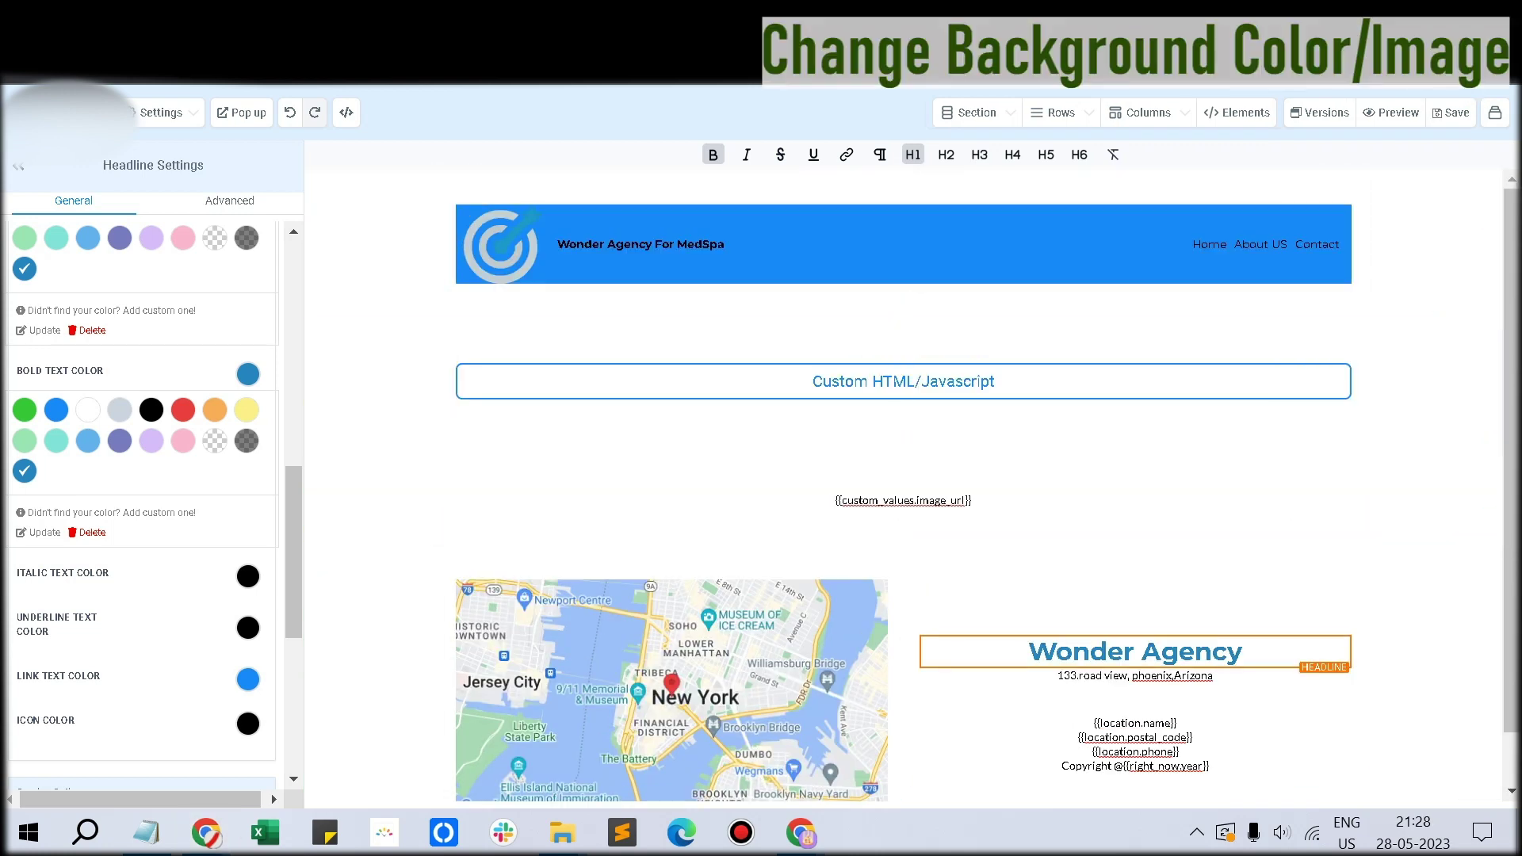
click(164, 112)
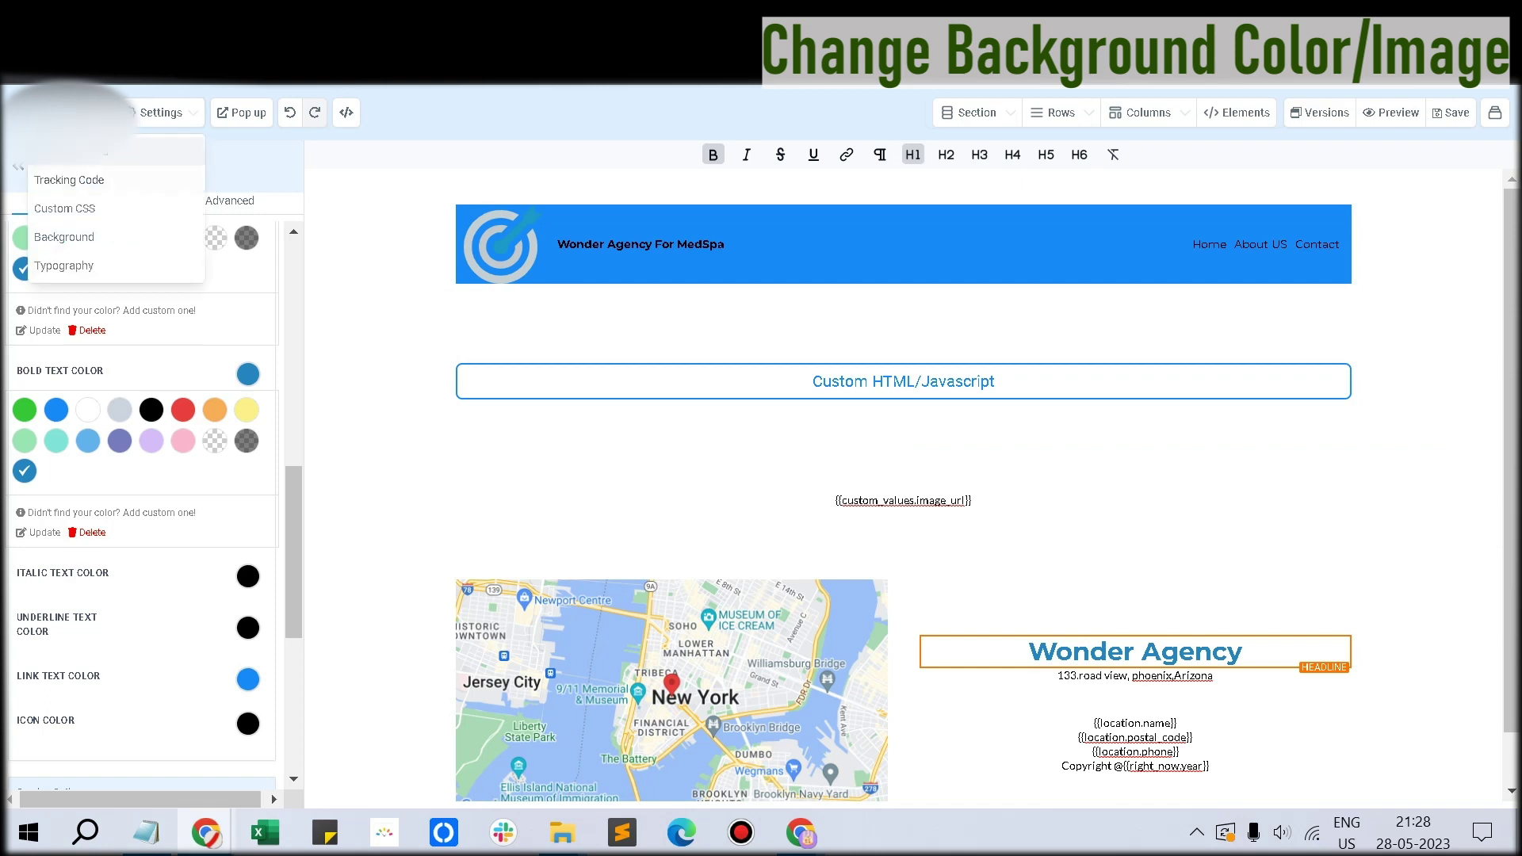
click(64, 237)
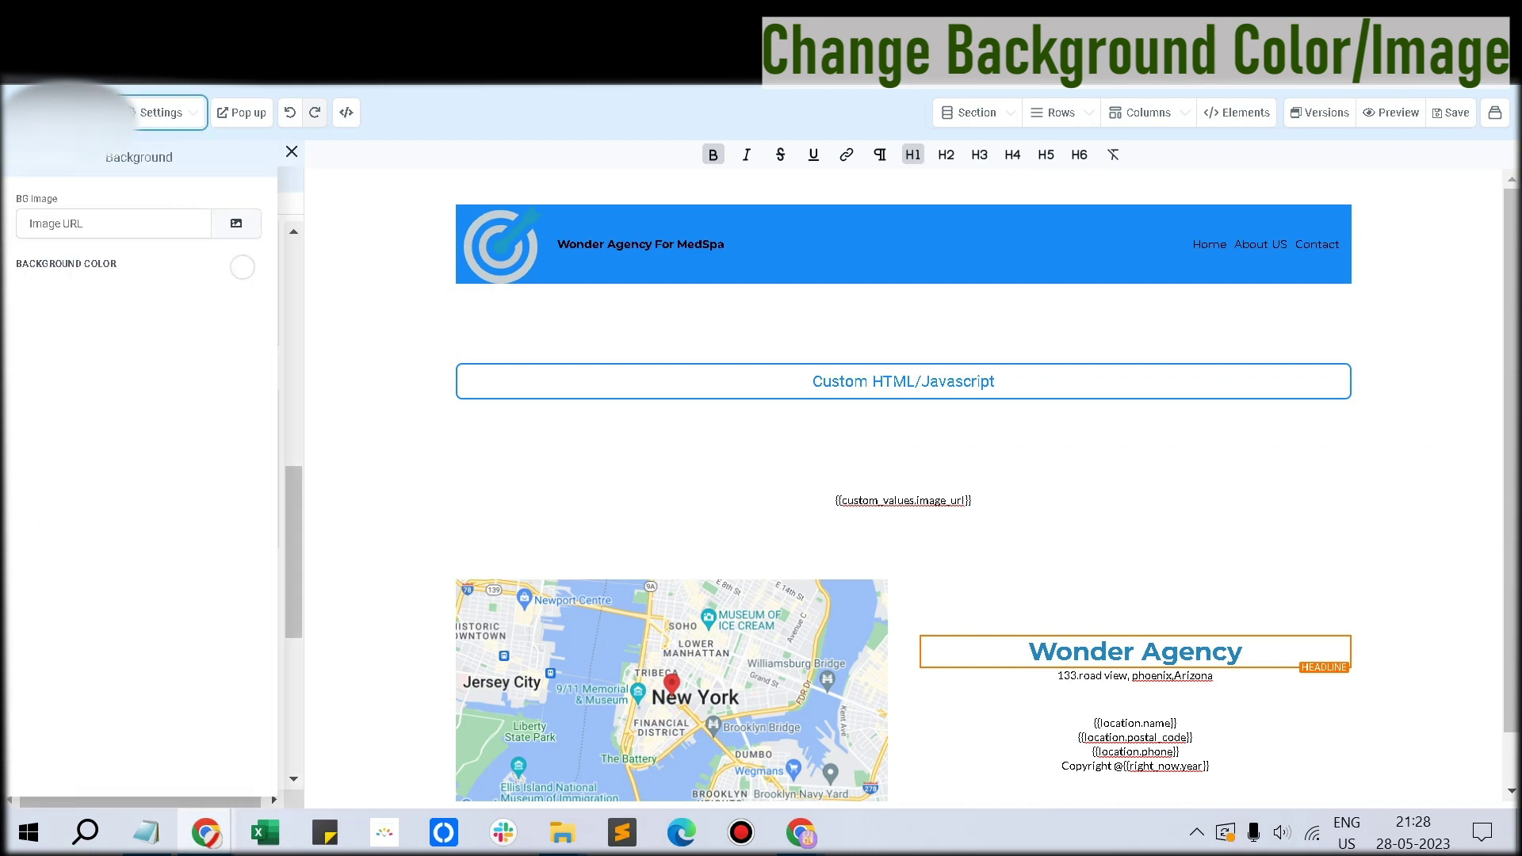
click(242, 268)
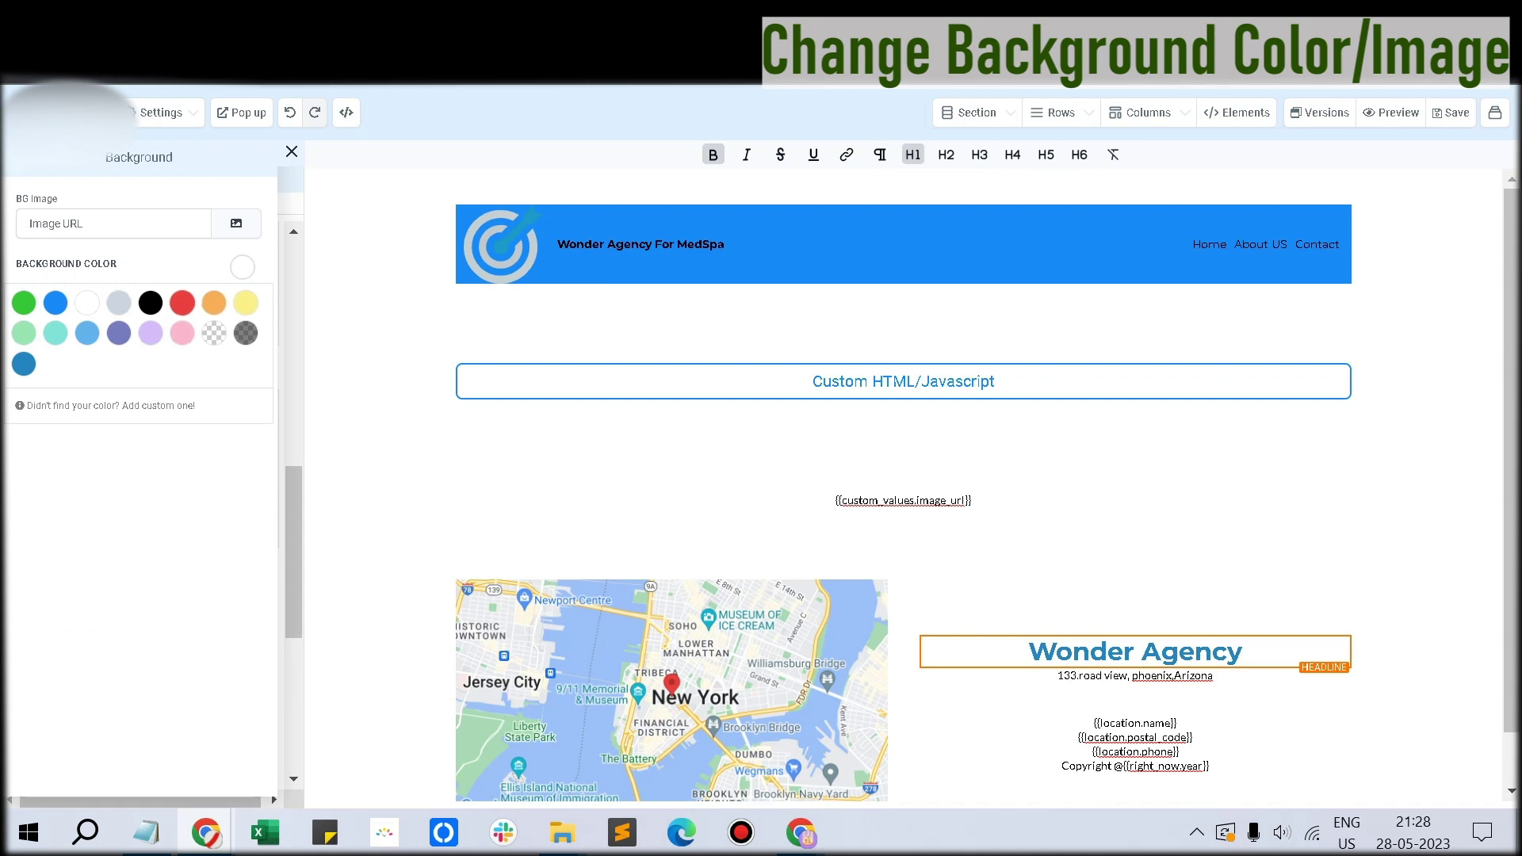
click(87, 333)
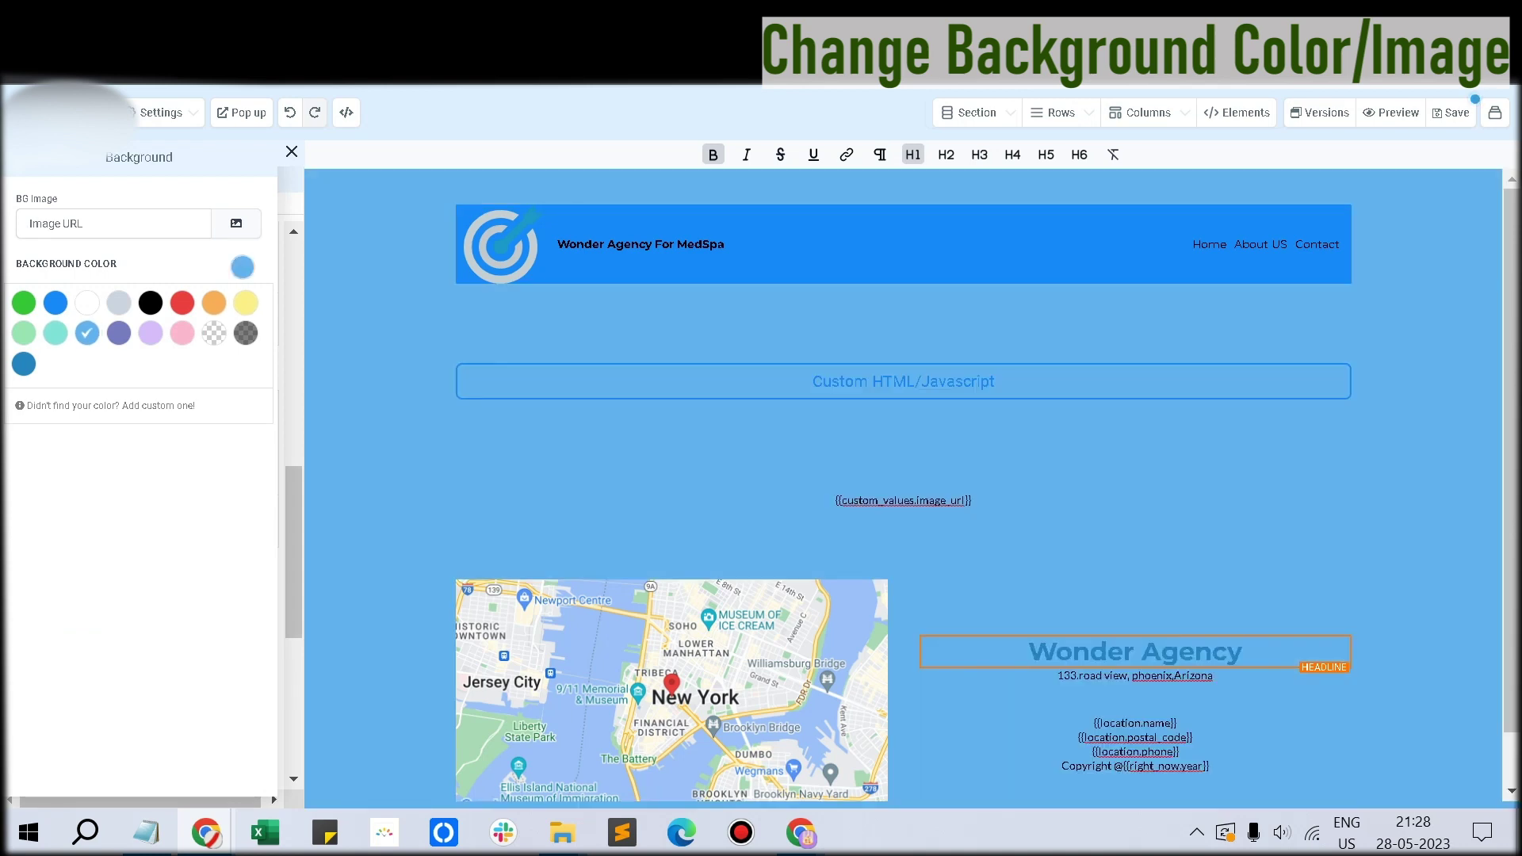
click(55, 333)
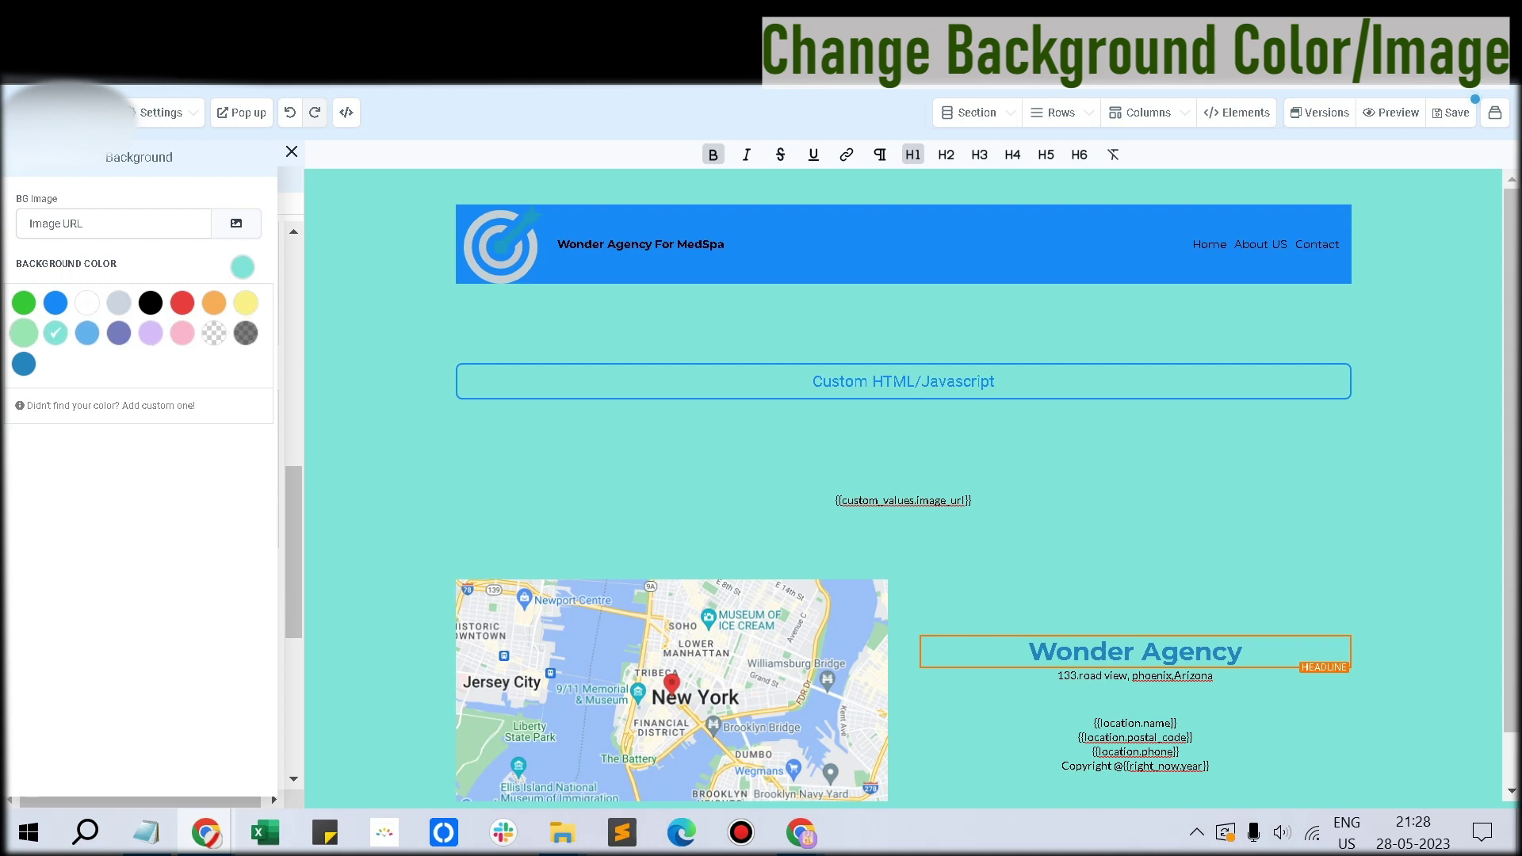
click(23, 333)
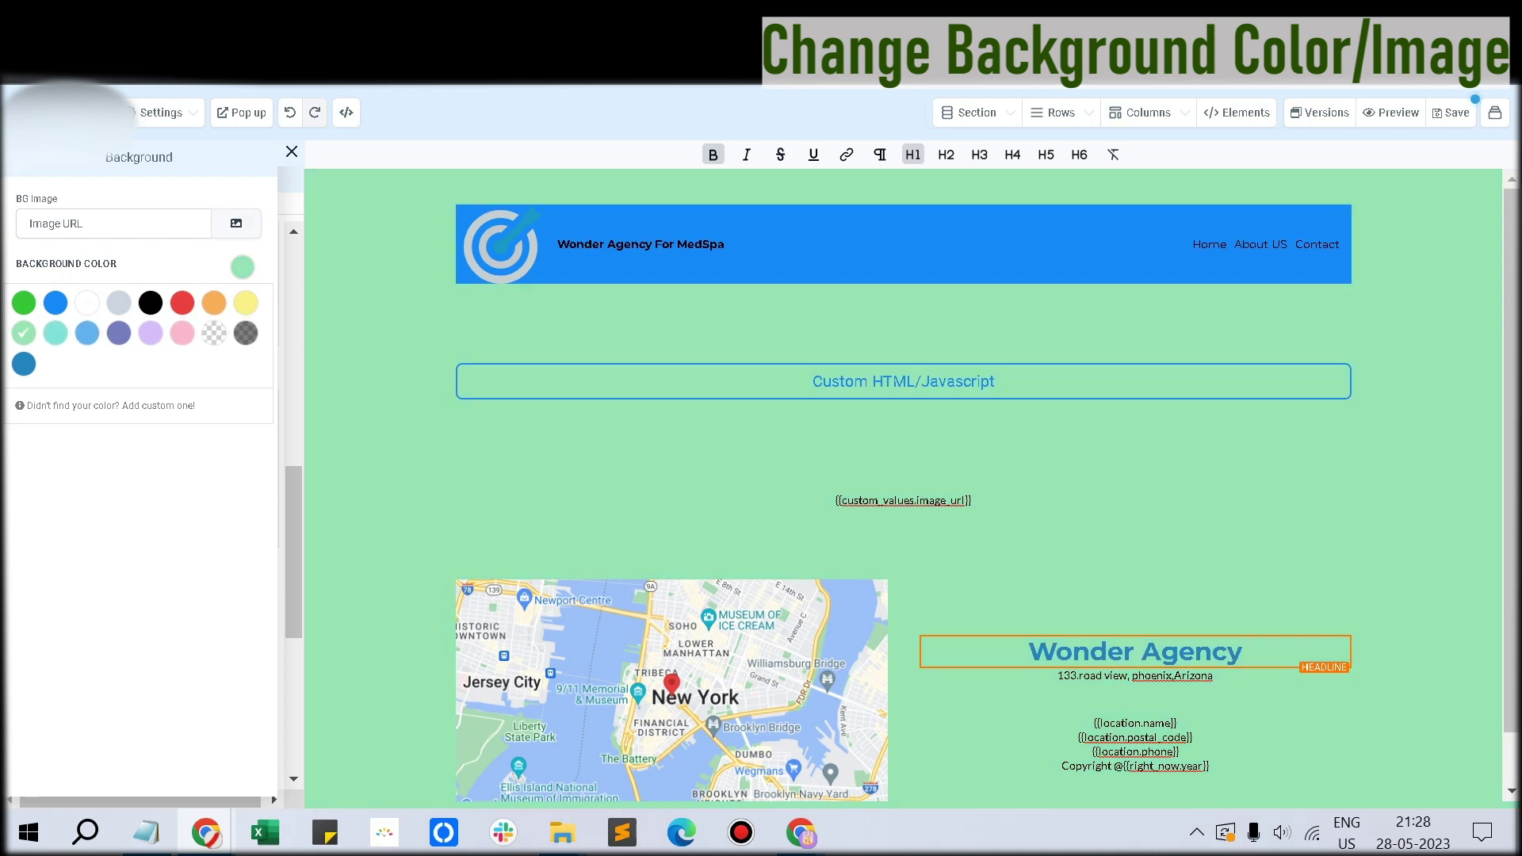
Set the silhouette-running-man image on black from the media library as the page's background image and review it across the sections
key(ctrl+t)
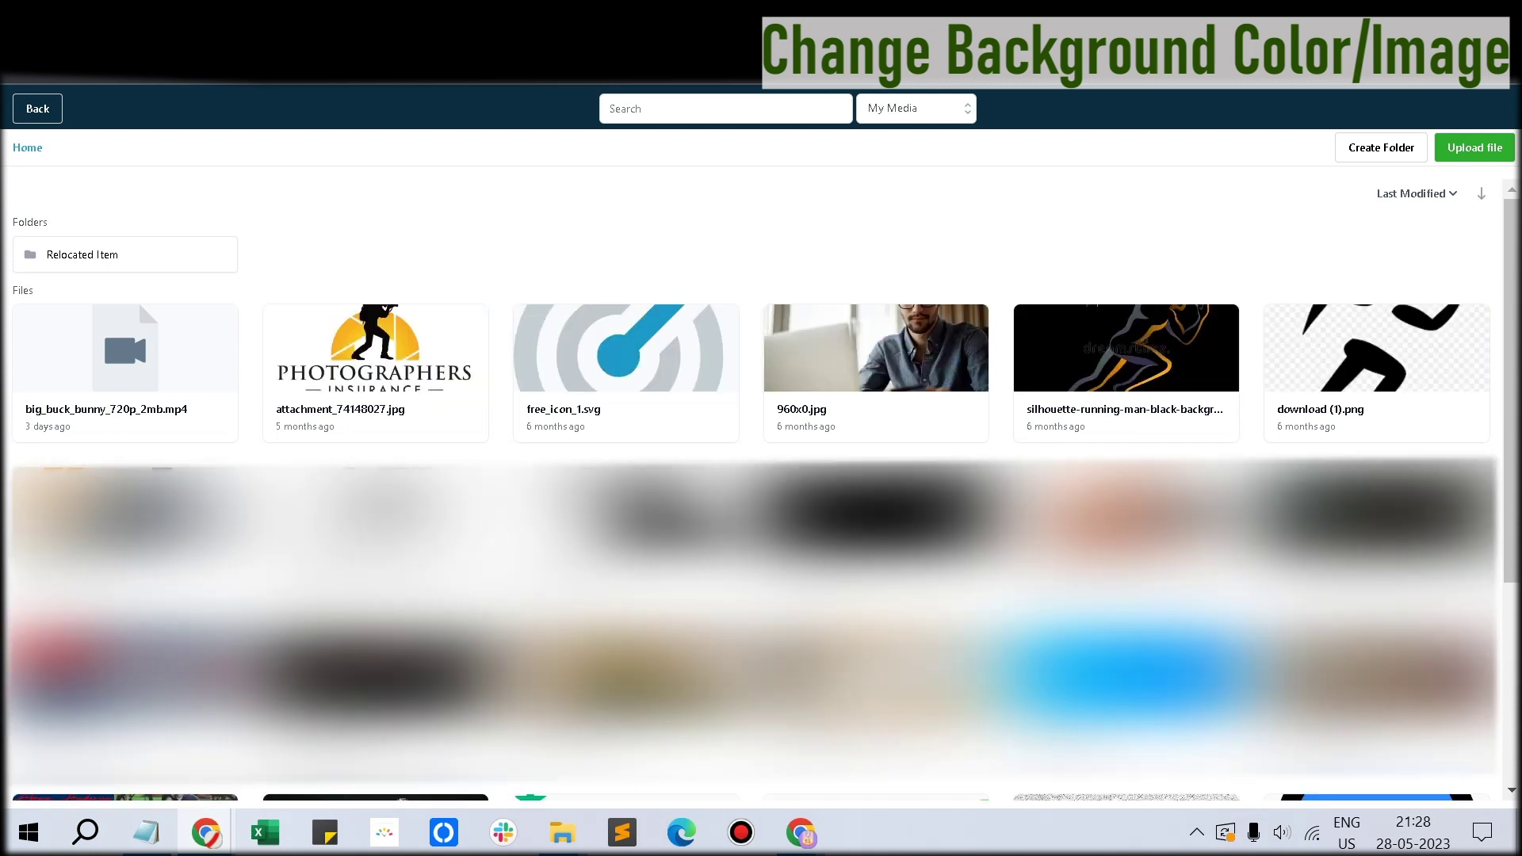
click(1126, 357)
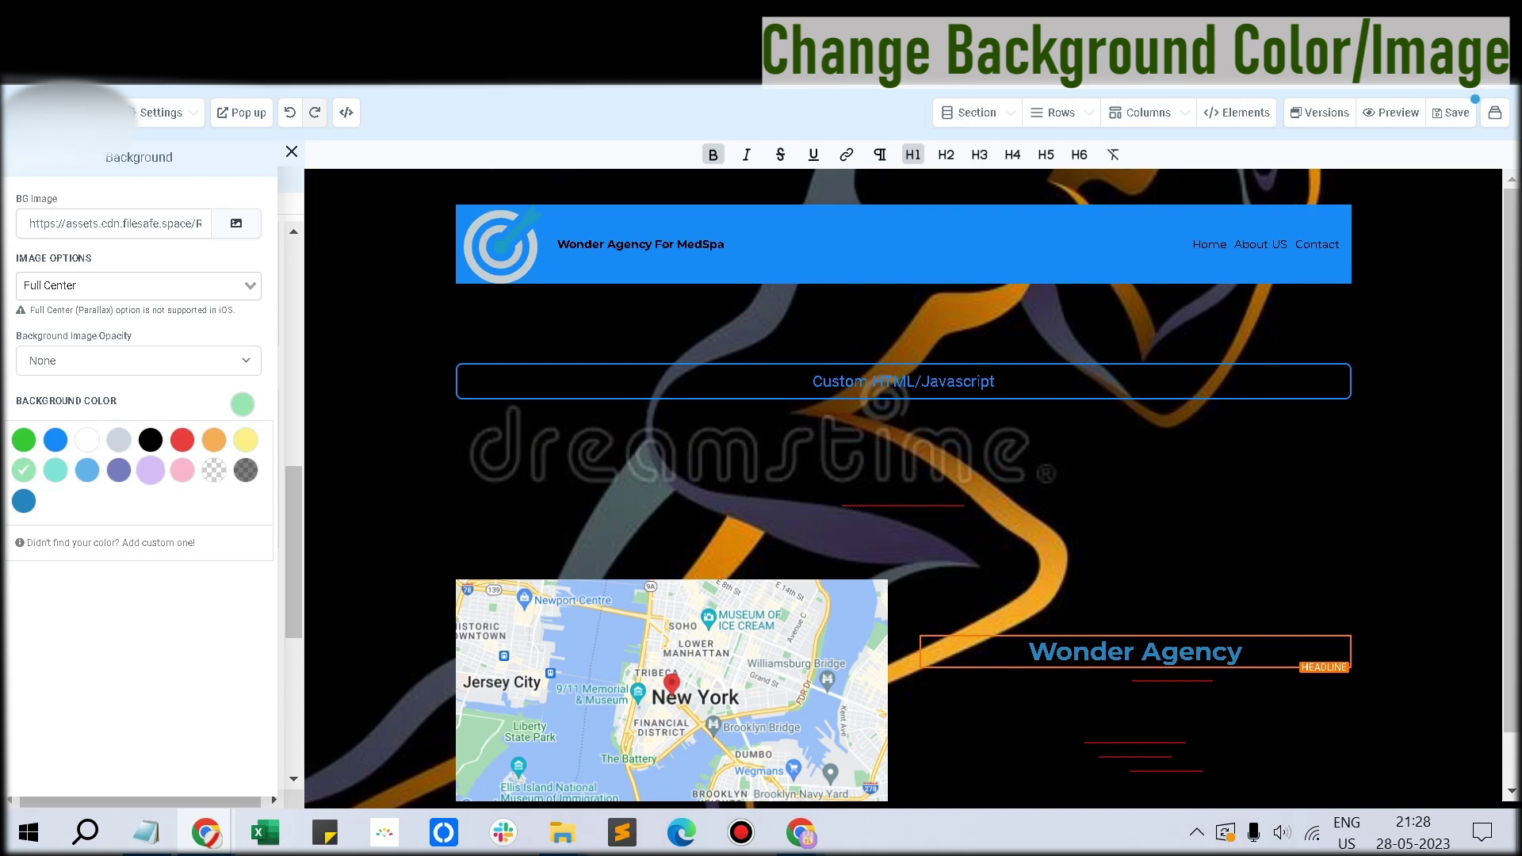
scroll(903, 310, down, 2)
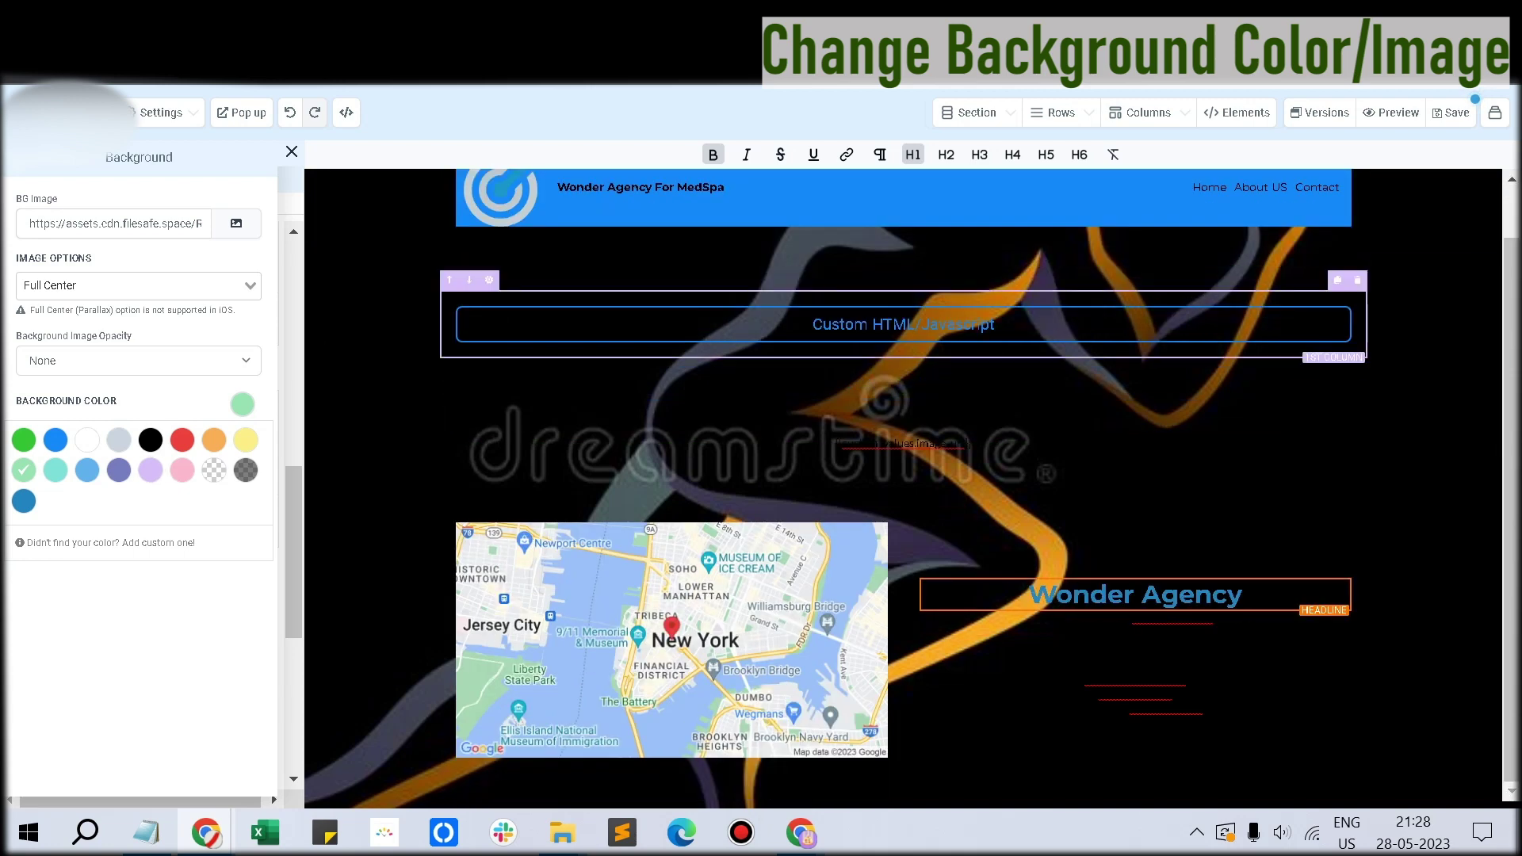
scroll(904, 349, up, 2)
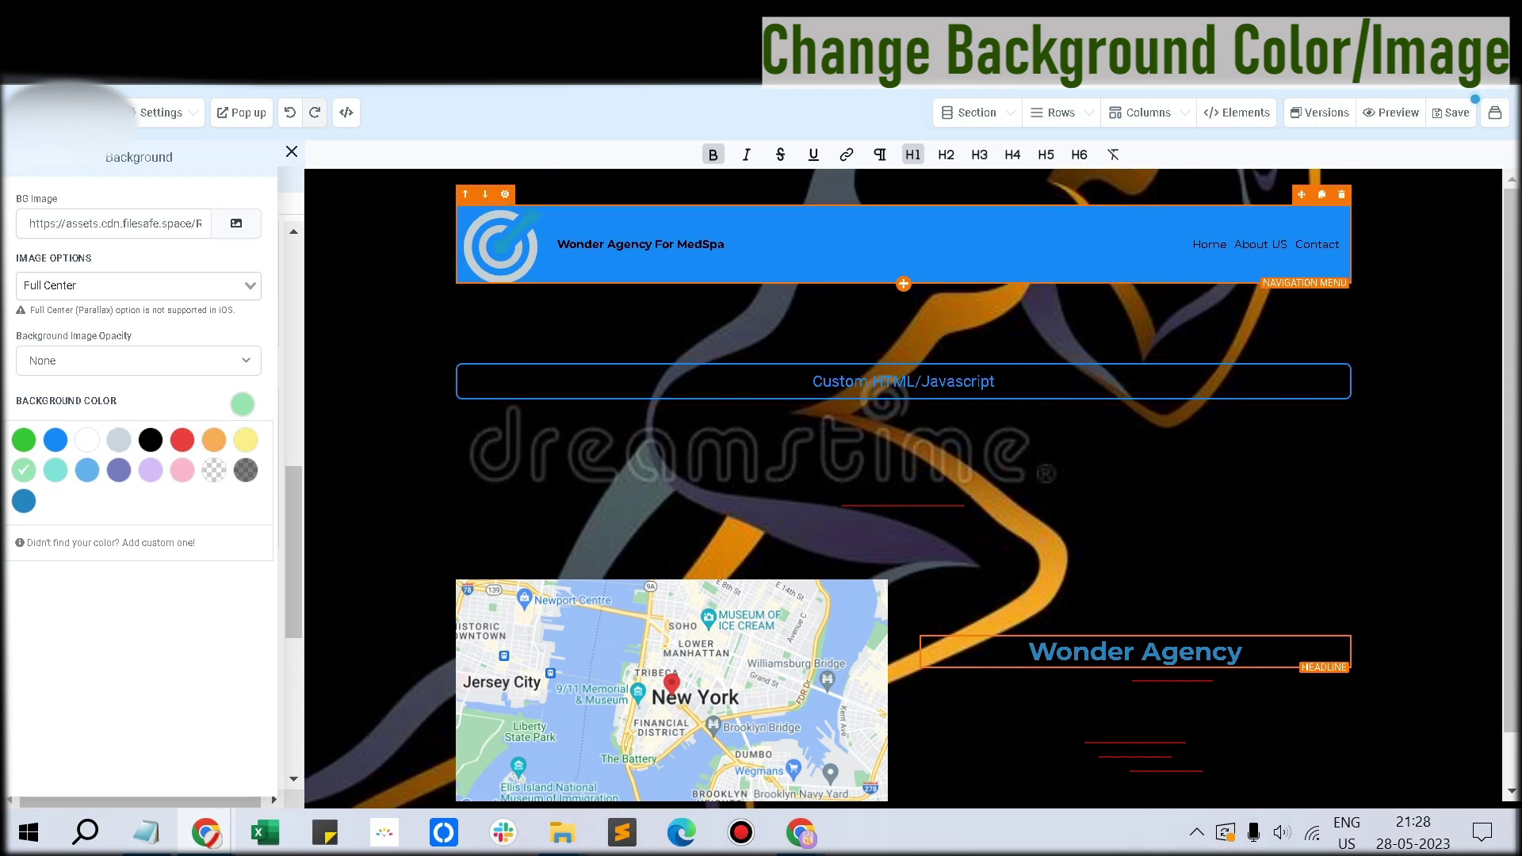